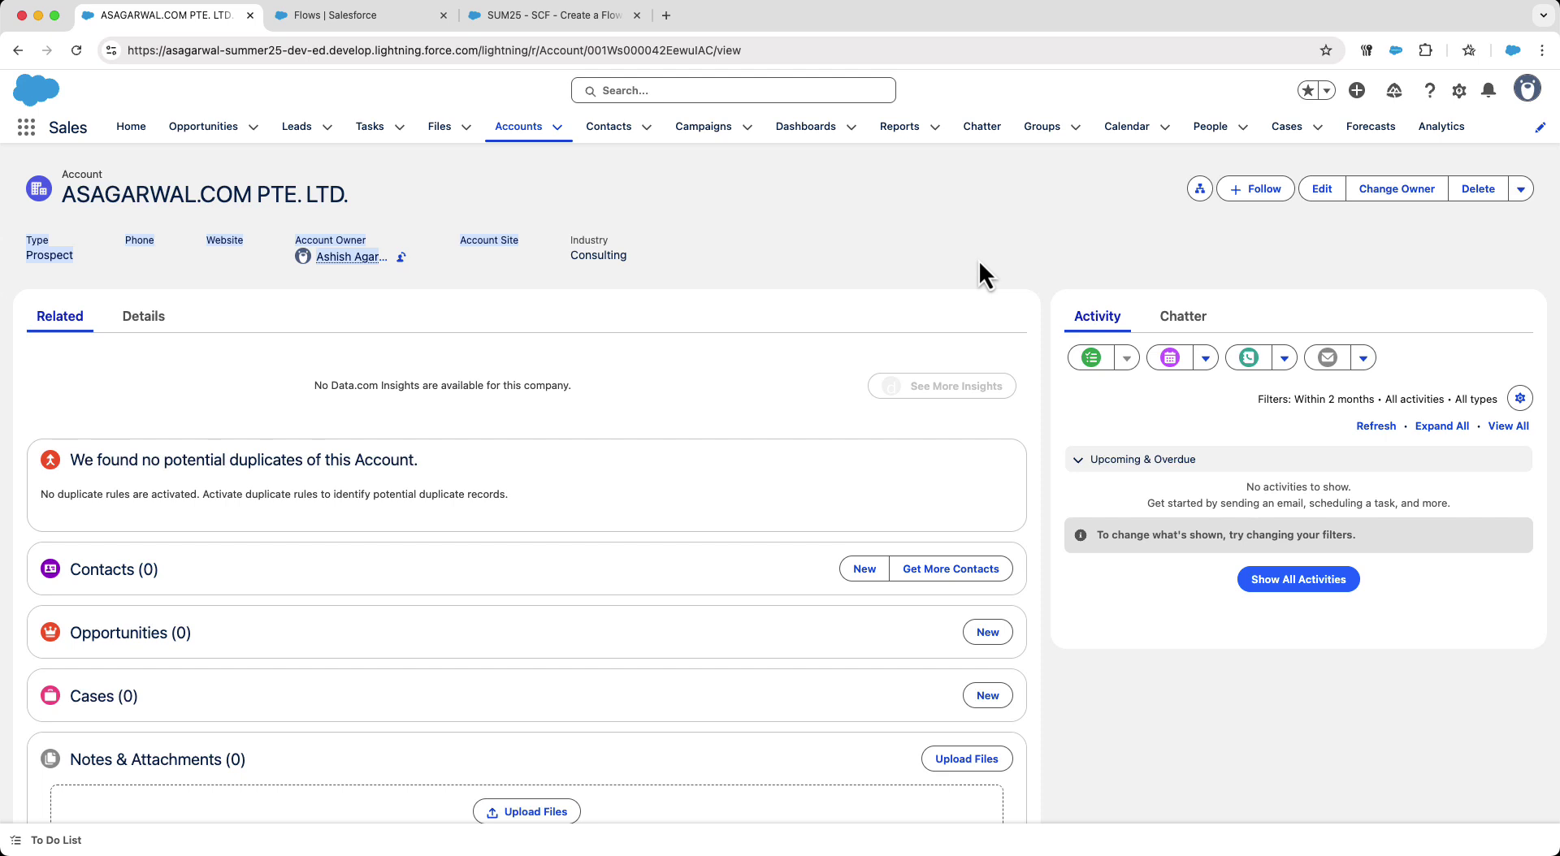
Create a flow approval process from the account, labelled "Test - Opportunity Approval Process", API name Test_Opportunity_Approval_Process, with 5 stages, final actions and recall actions
click(1522, 189)
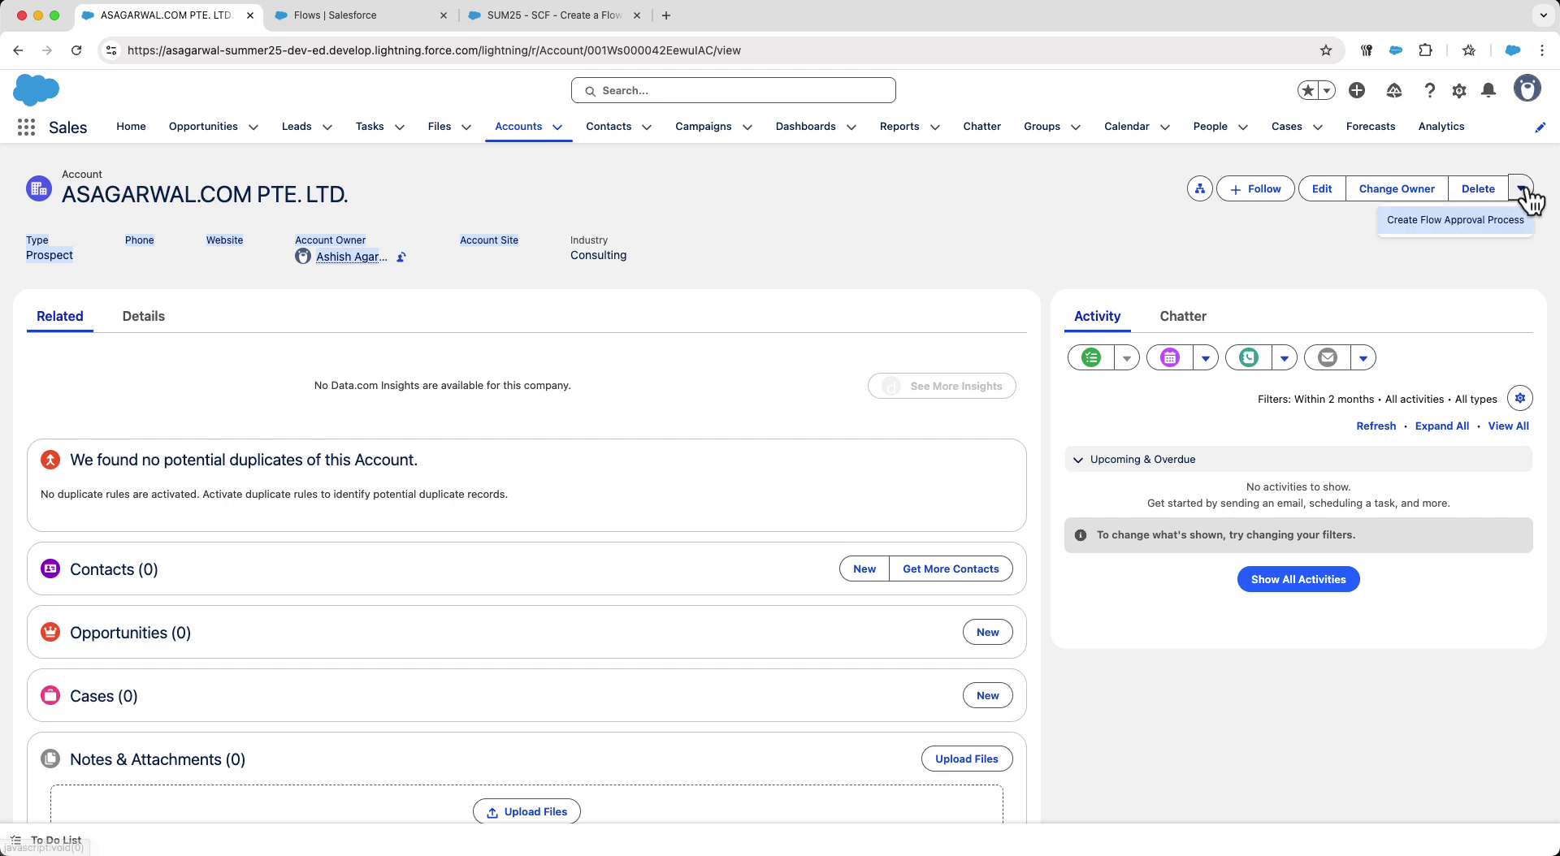
click(1443, 230)
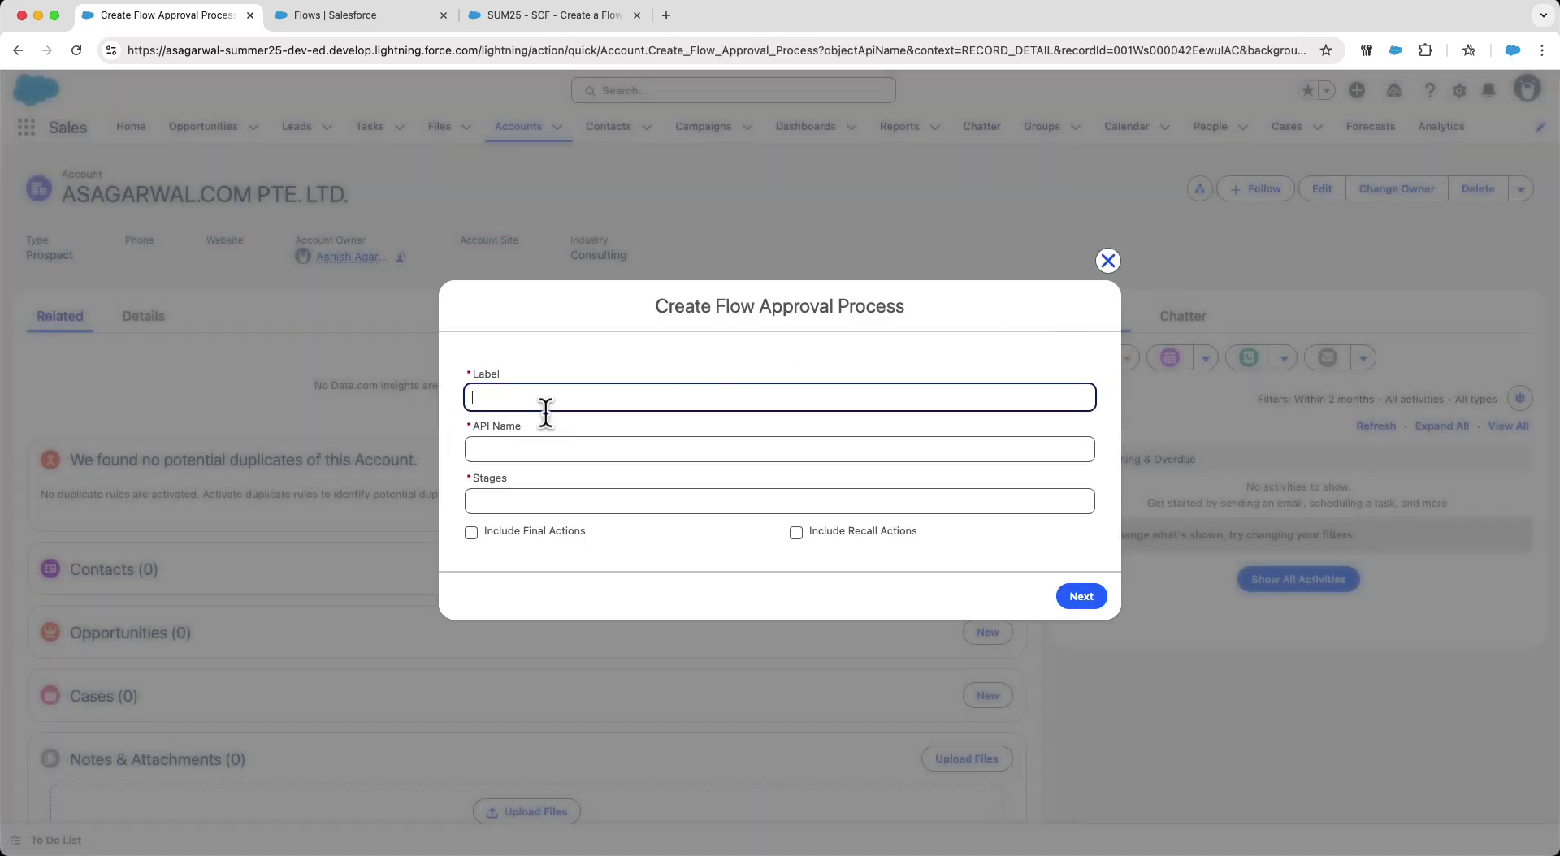
text(Test - Opportunity Approval Process)
click(500, 443)
text(TE)
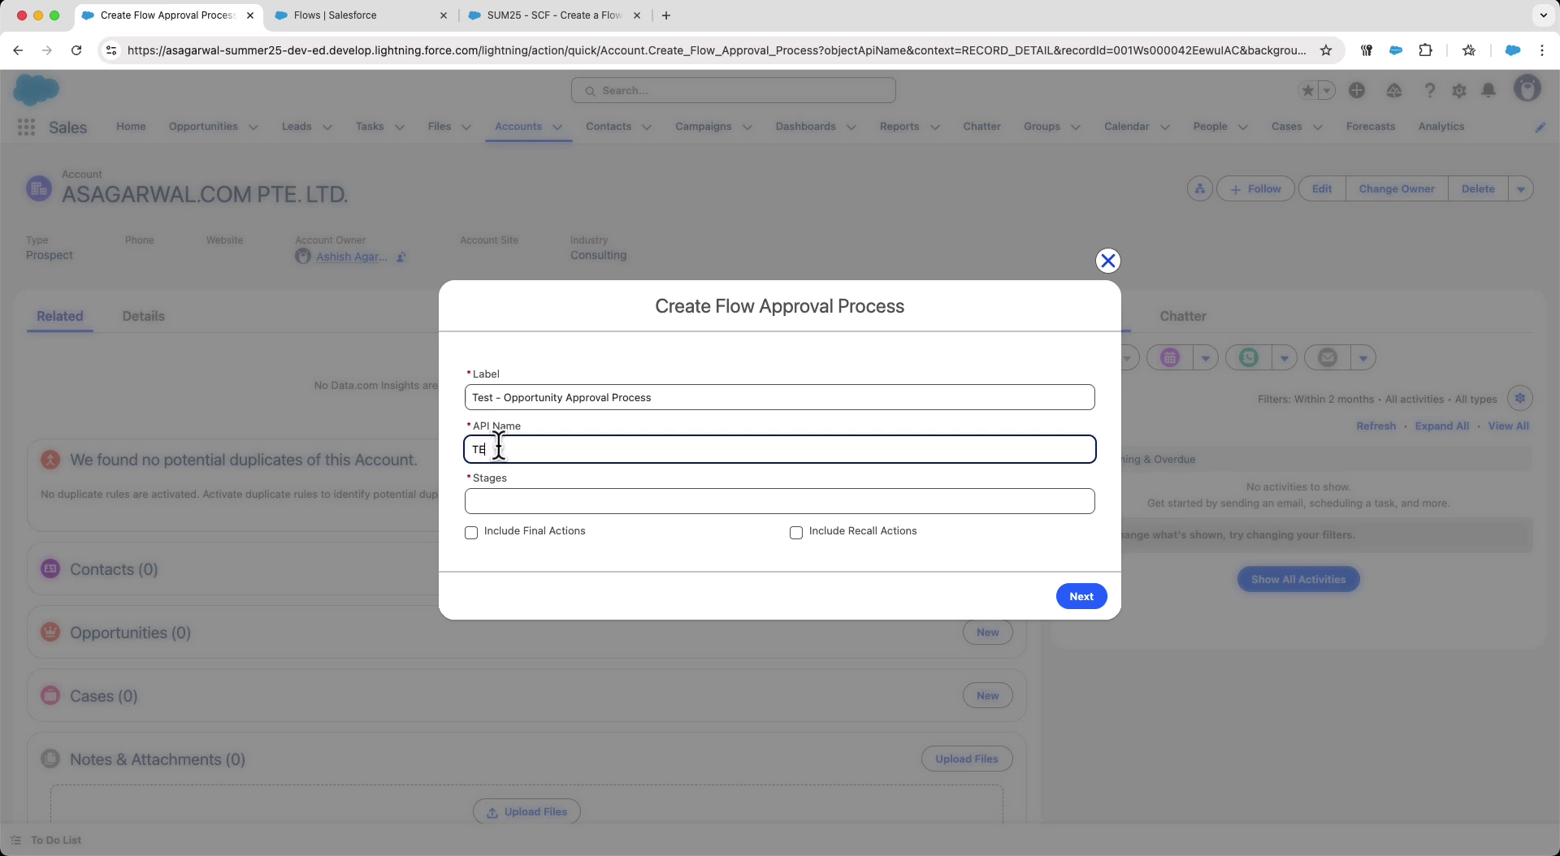
key(BackSpace)
text(est_ Opportunity_Approval_Process)
key(Tab)
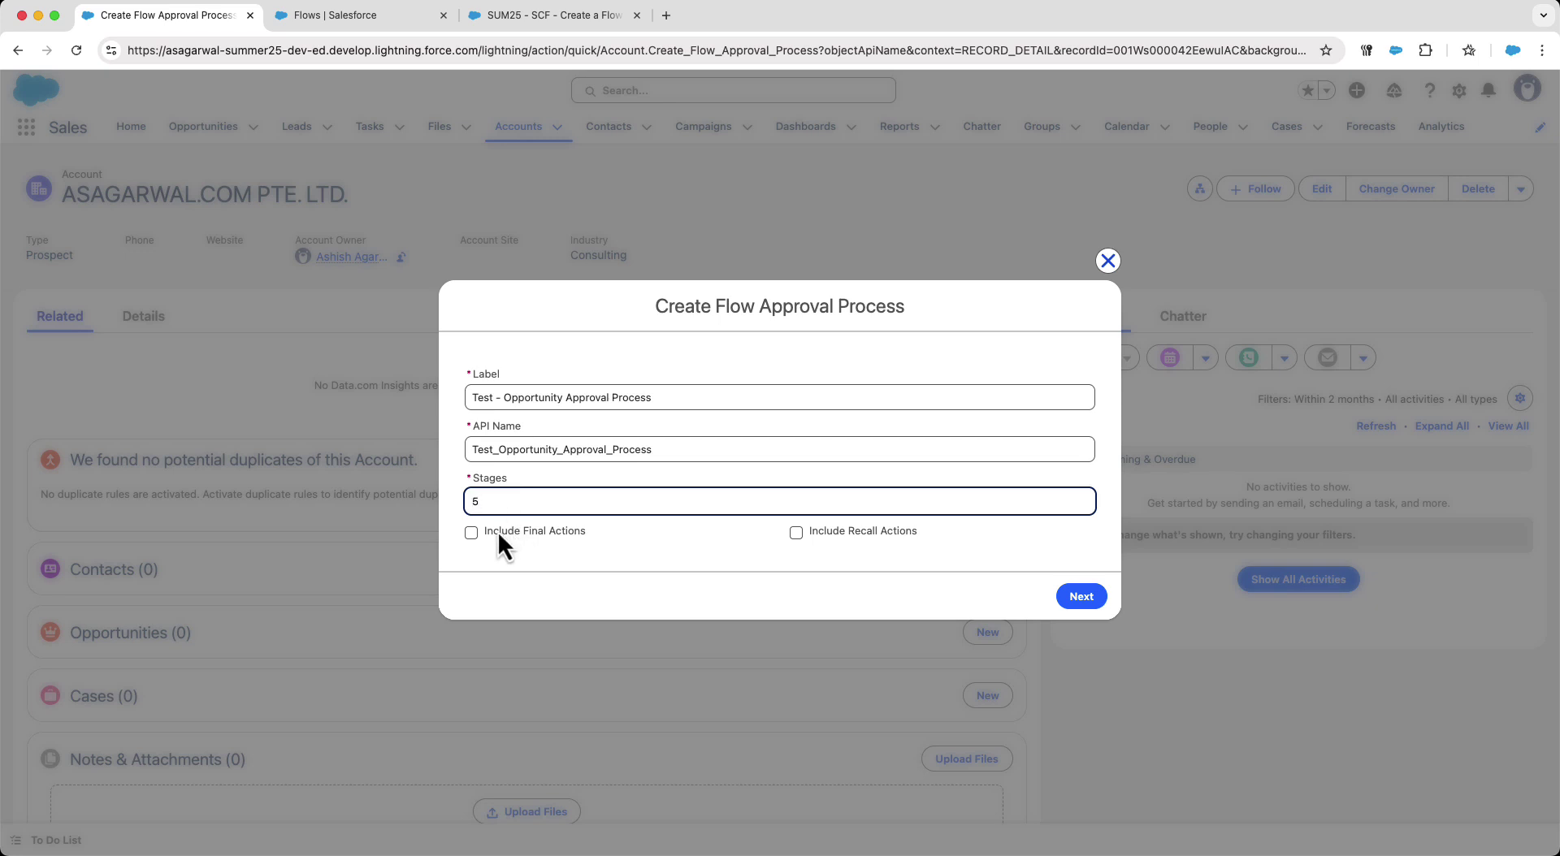
click(470, 541)
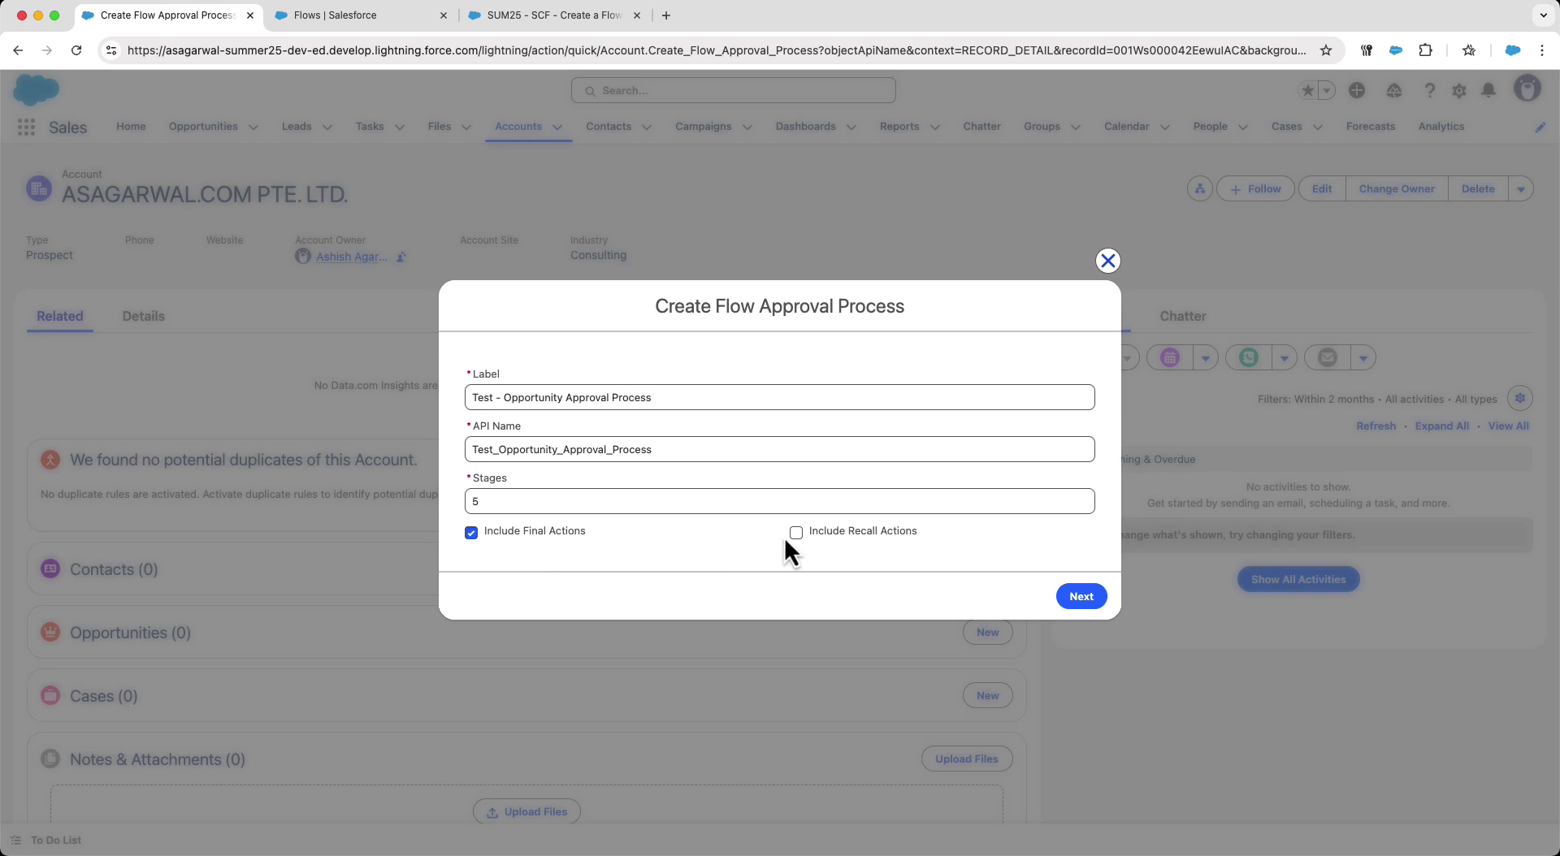
click(1081, 598)
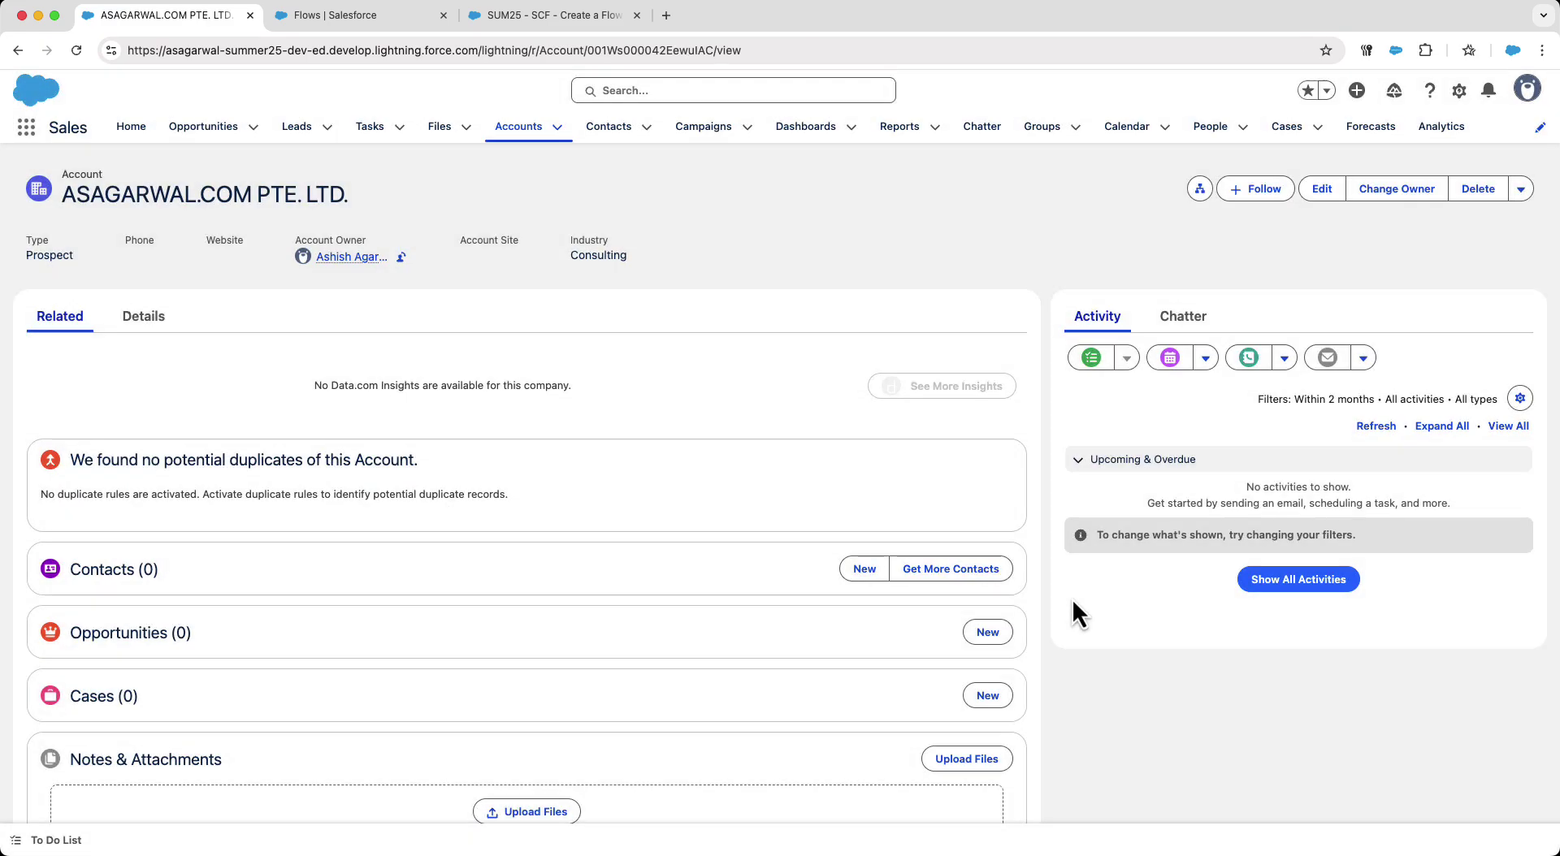
Refresh the Flows list in Setup and open the Test - Opportunity Approval Process flow
click(334, 18)
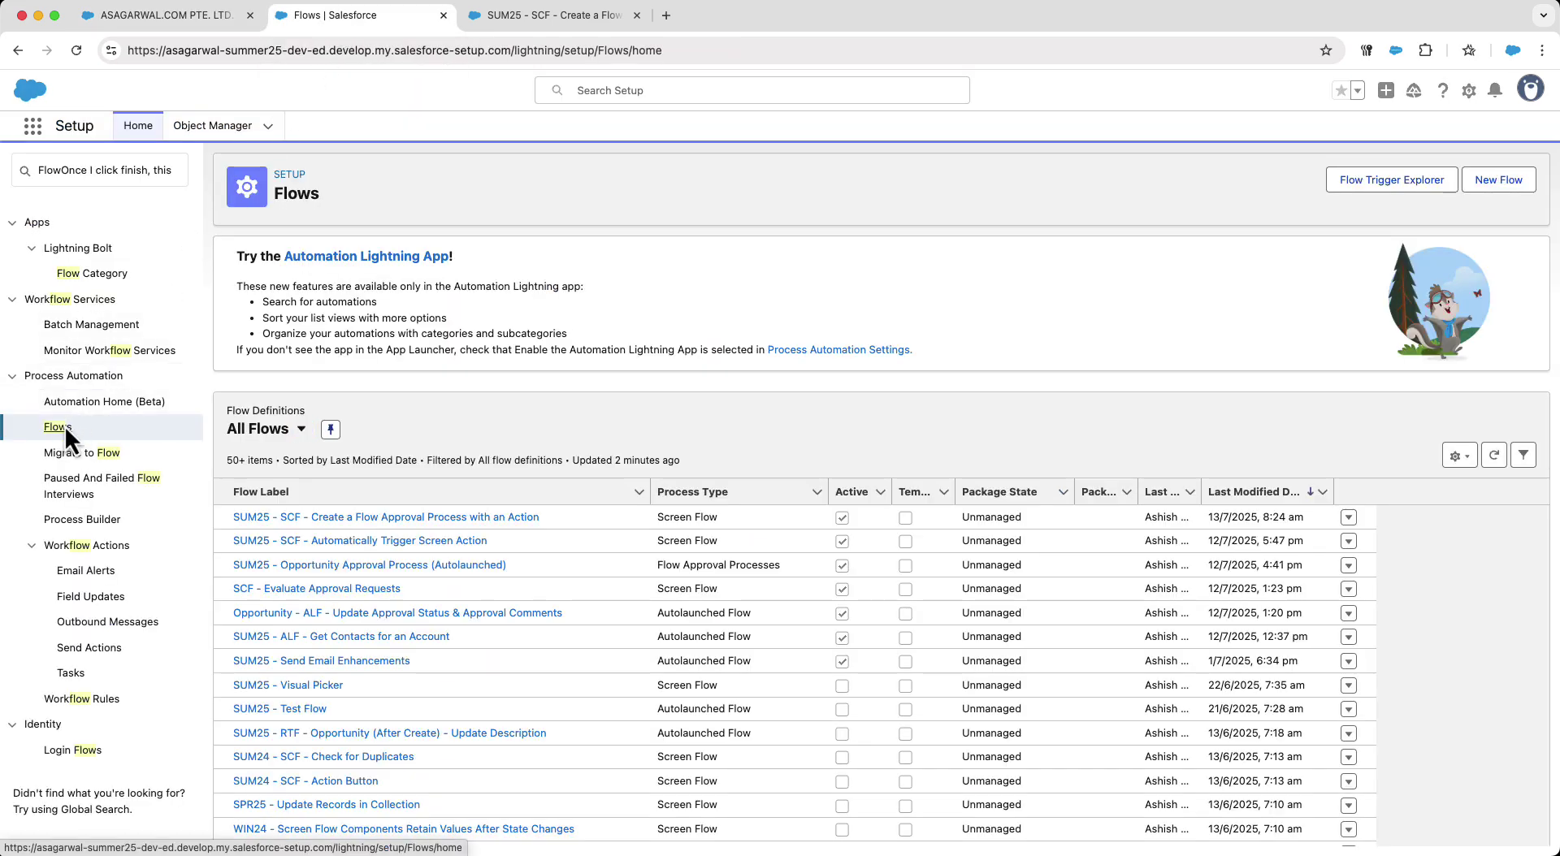
click(1494, 456)
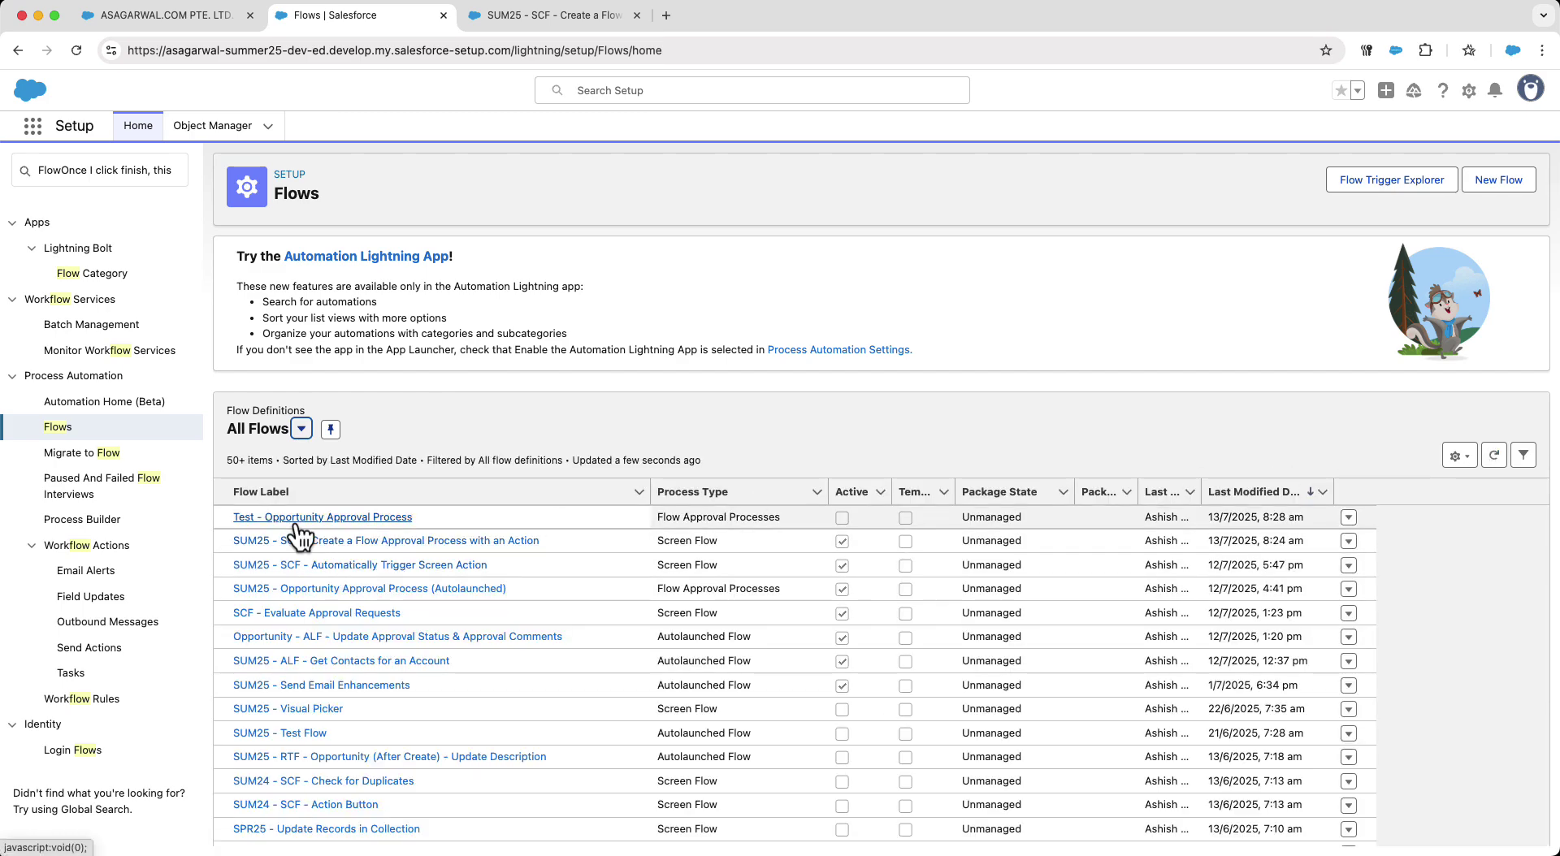
click(386, 524)
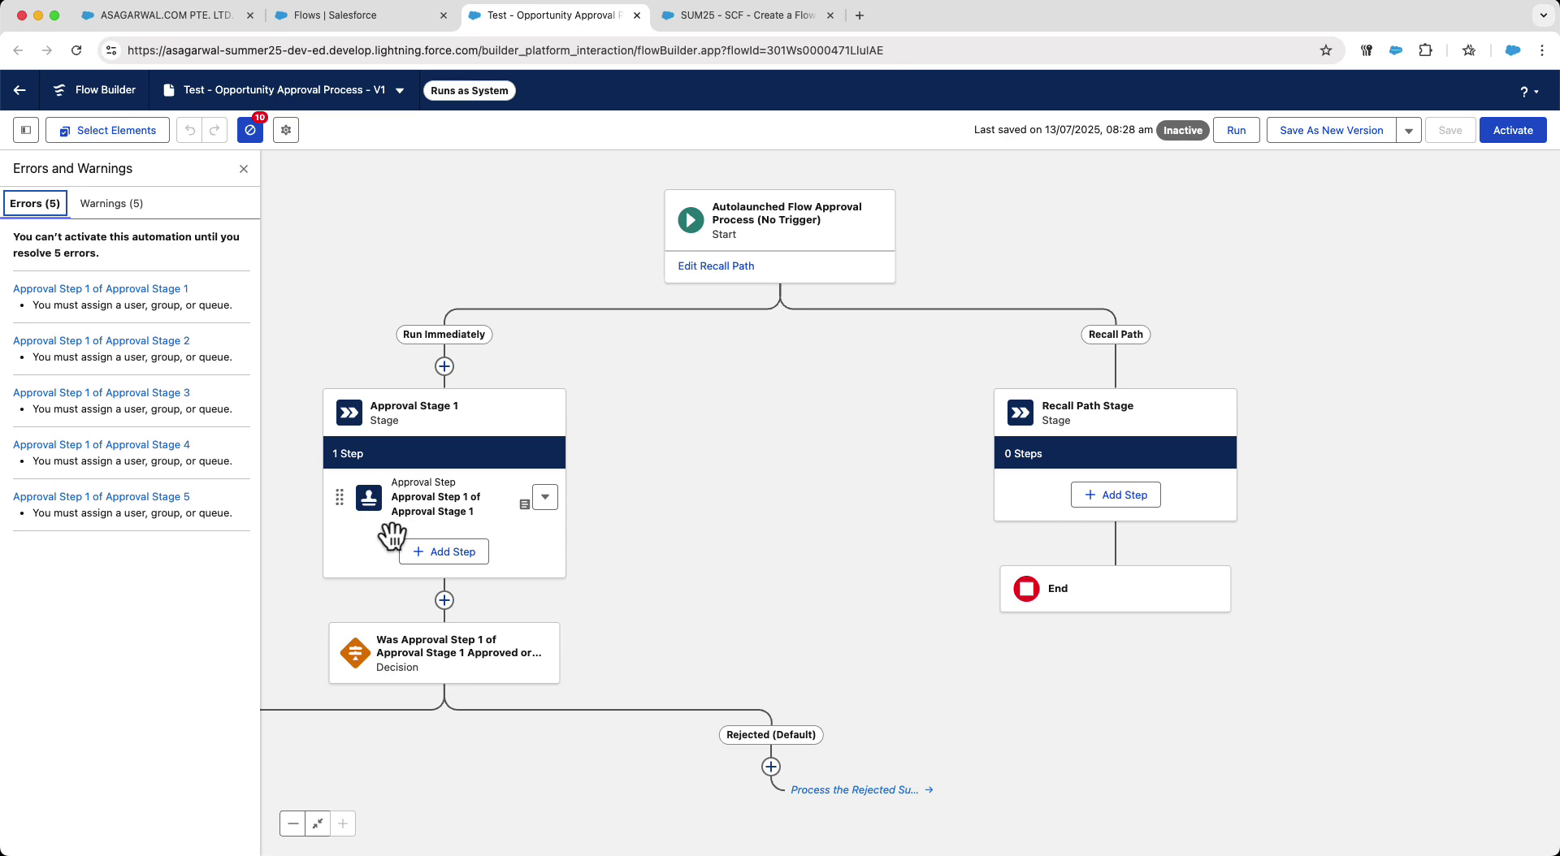
Examine the generated approval process from the start through its approval stages, decisions, recall path and submission-processing stages
click(293, 823)
click(293, 823)
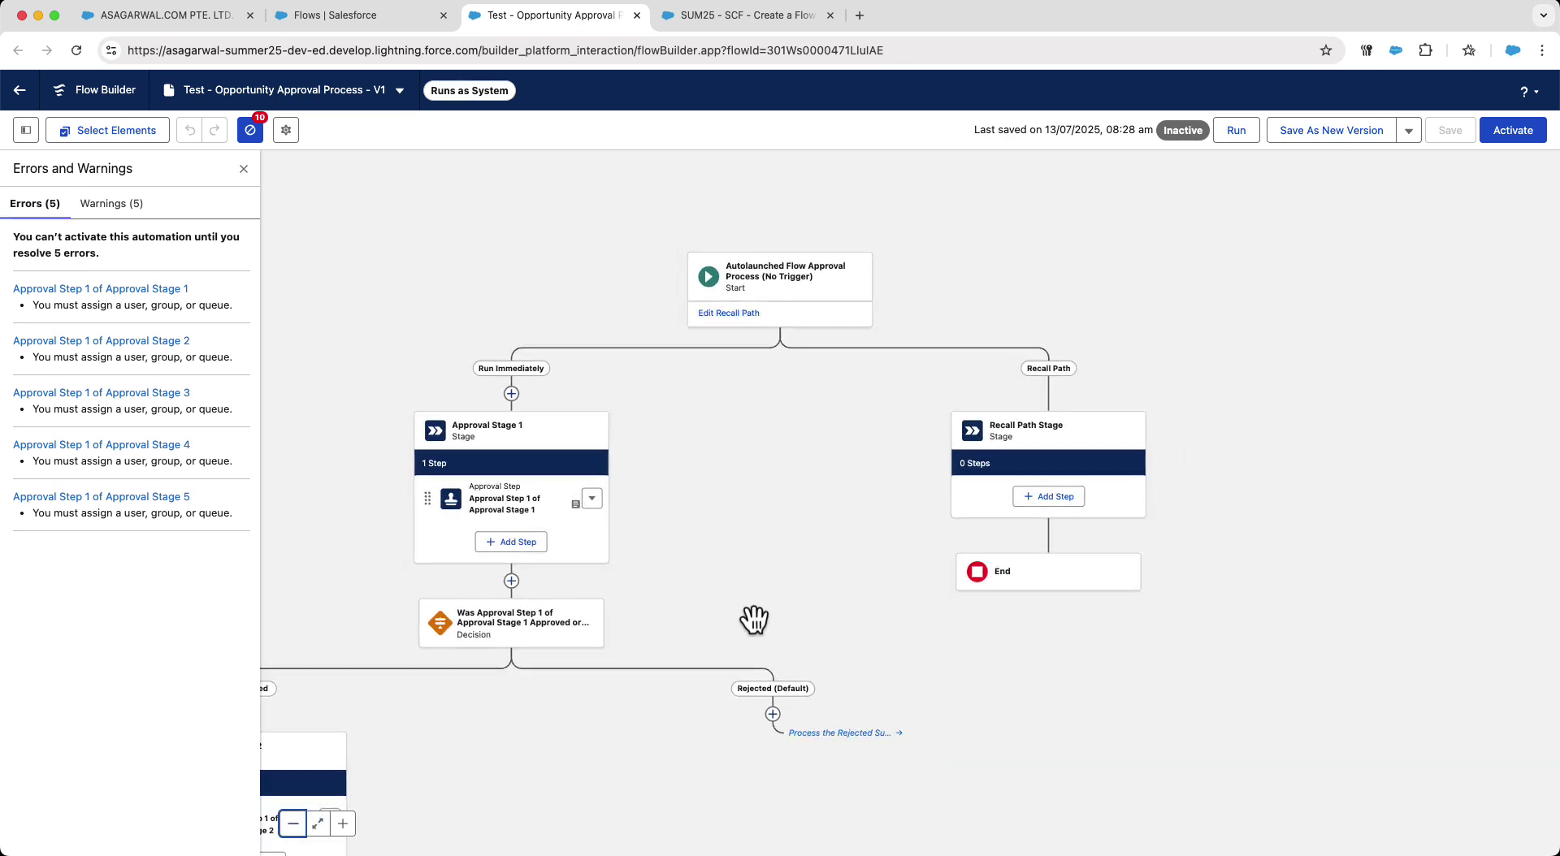
drag(780, 609, 992, 549)
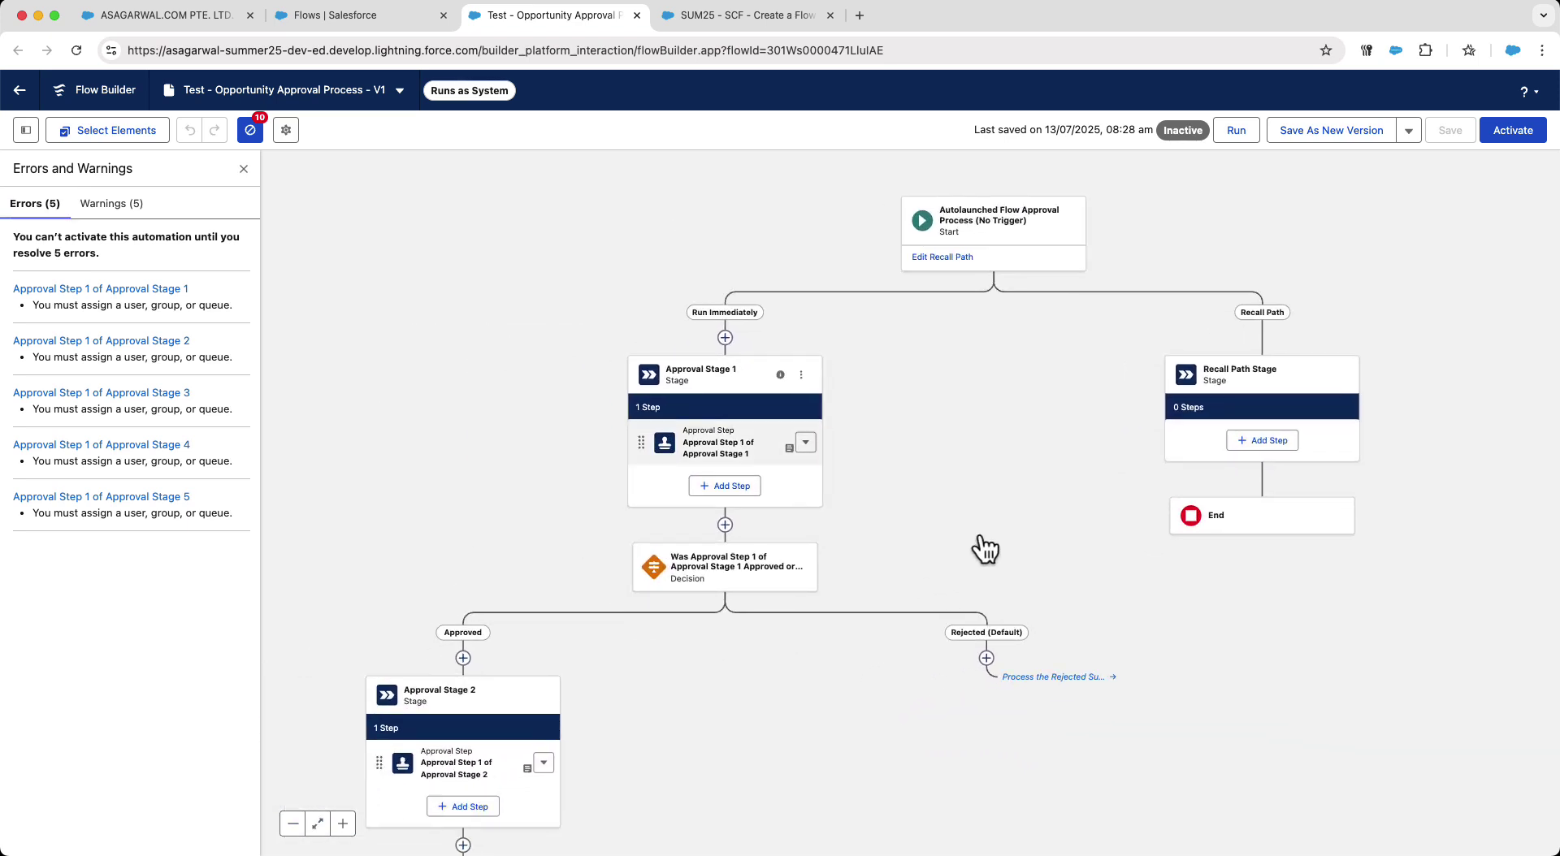
drag(641, 794, 862, 350)
drag(697, 692, 947, 338)
drag(700, 757, 874, 445)
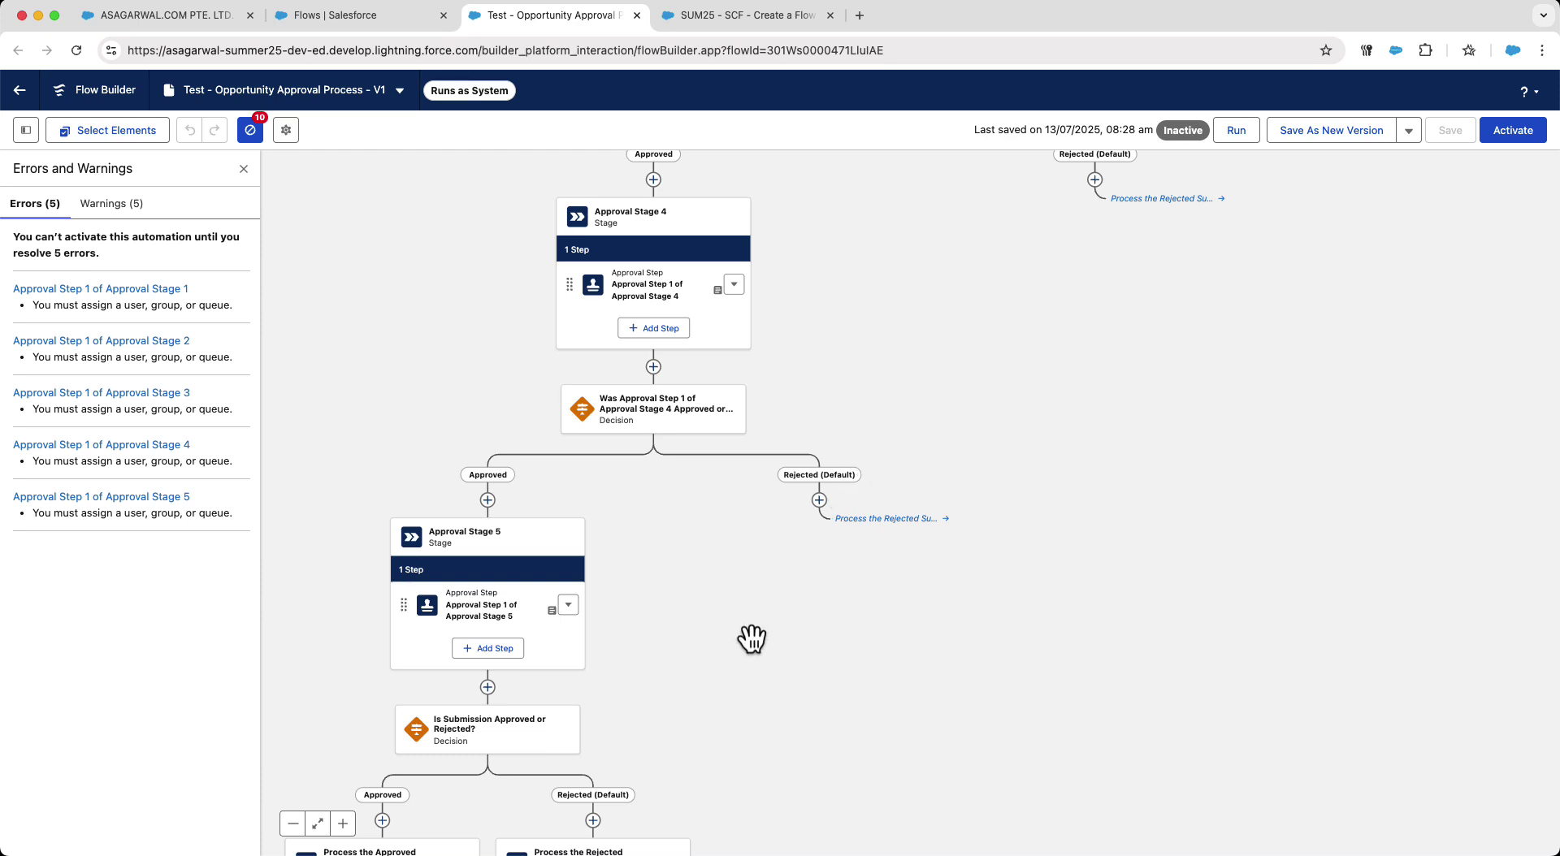
drag(713, 699, 769, 566)
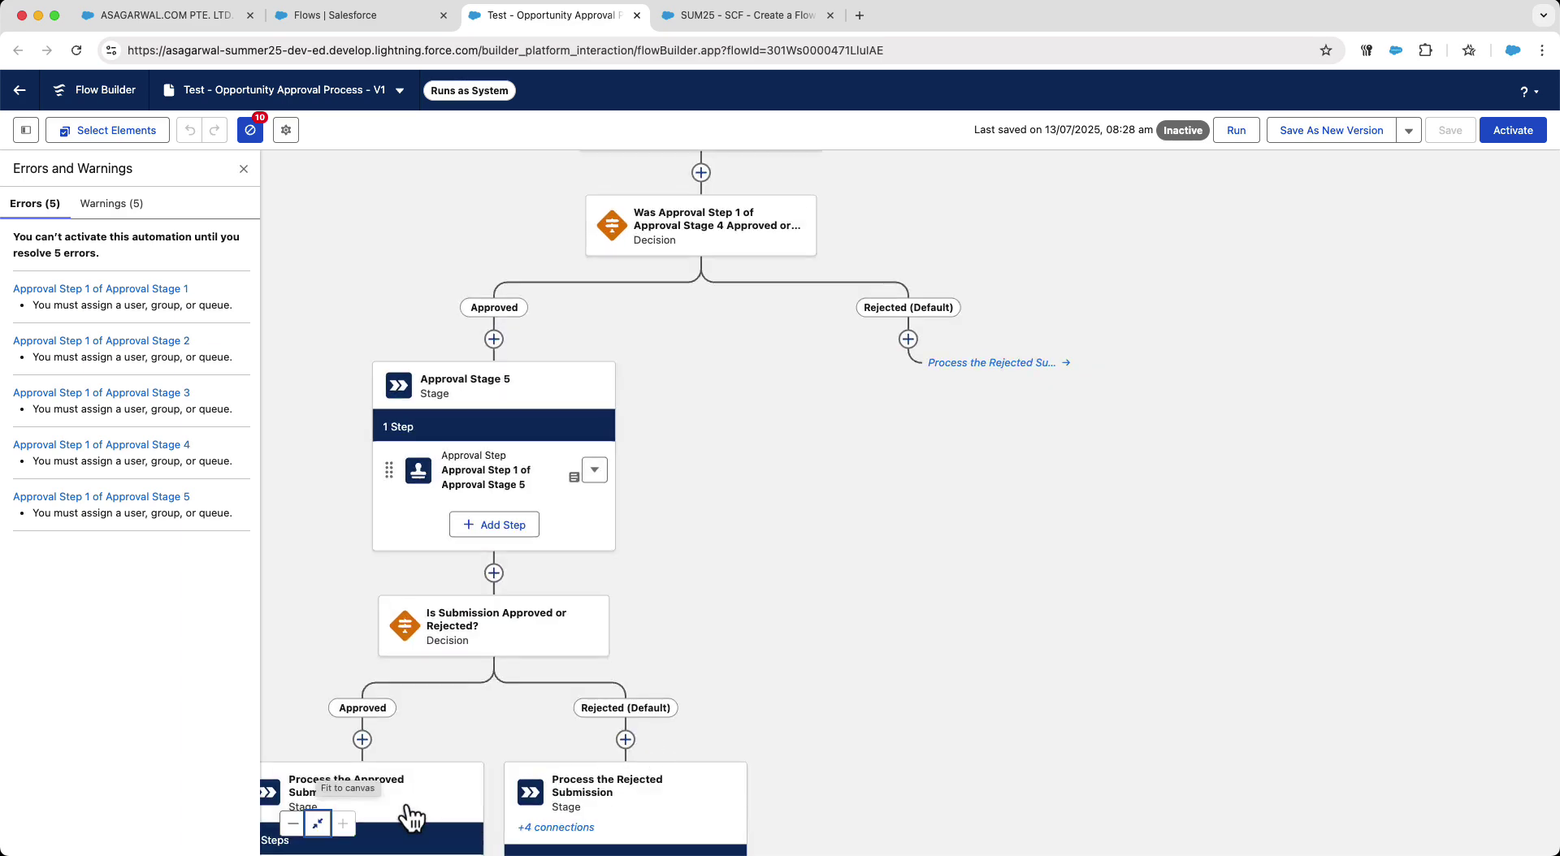
click(318, 824)
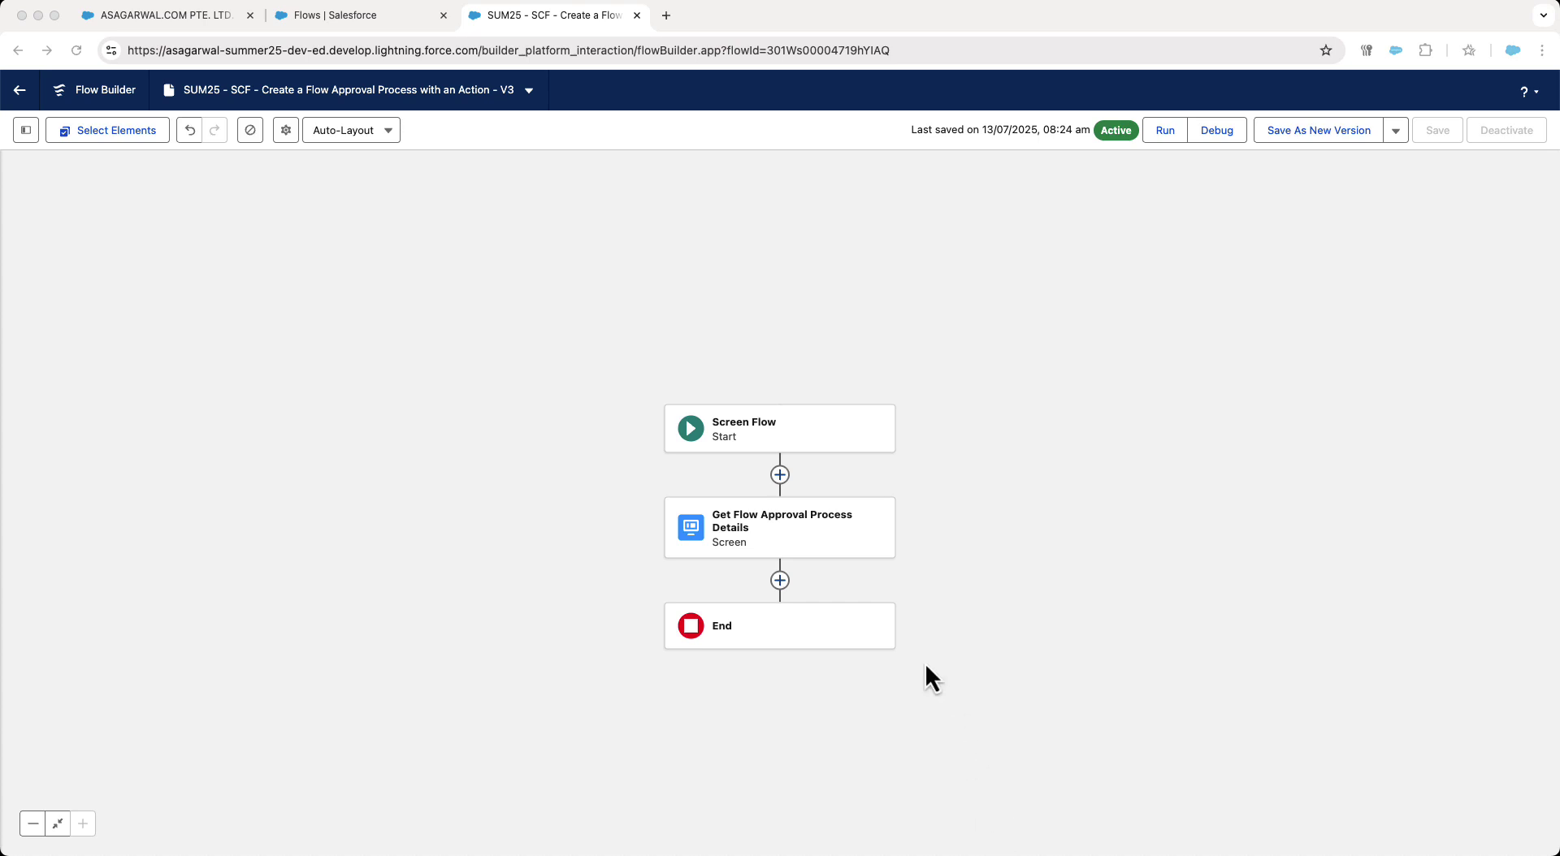
Review the input fields of the Get Flow Approval Process Details screen in the SUM25 screen flow, leaving it unedited
click(785, 517)
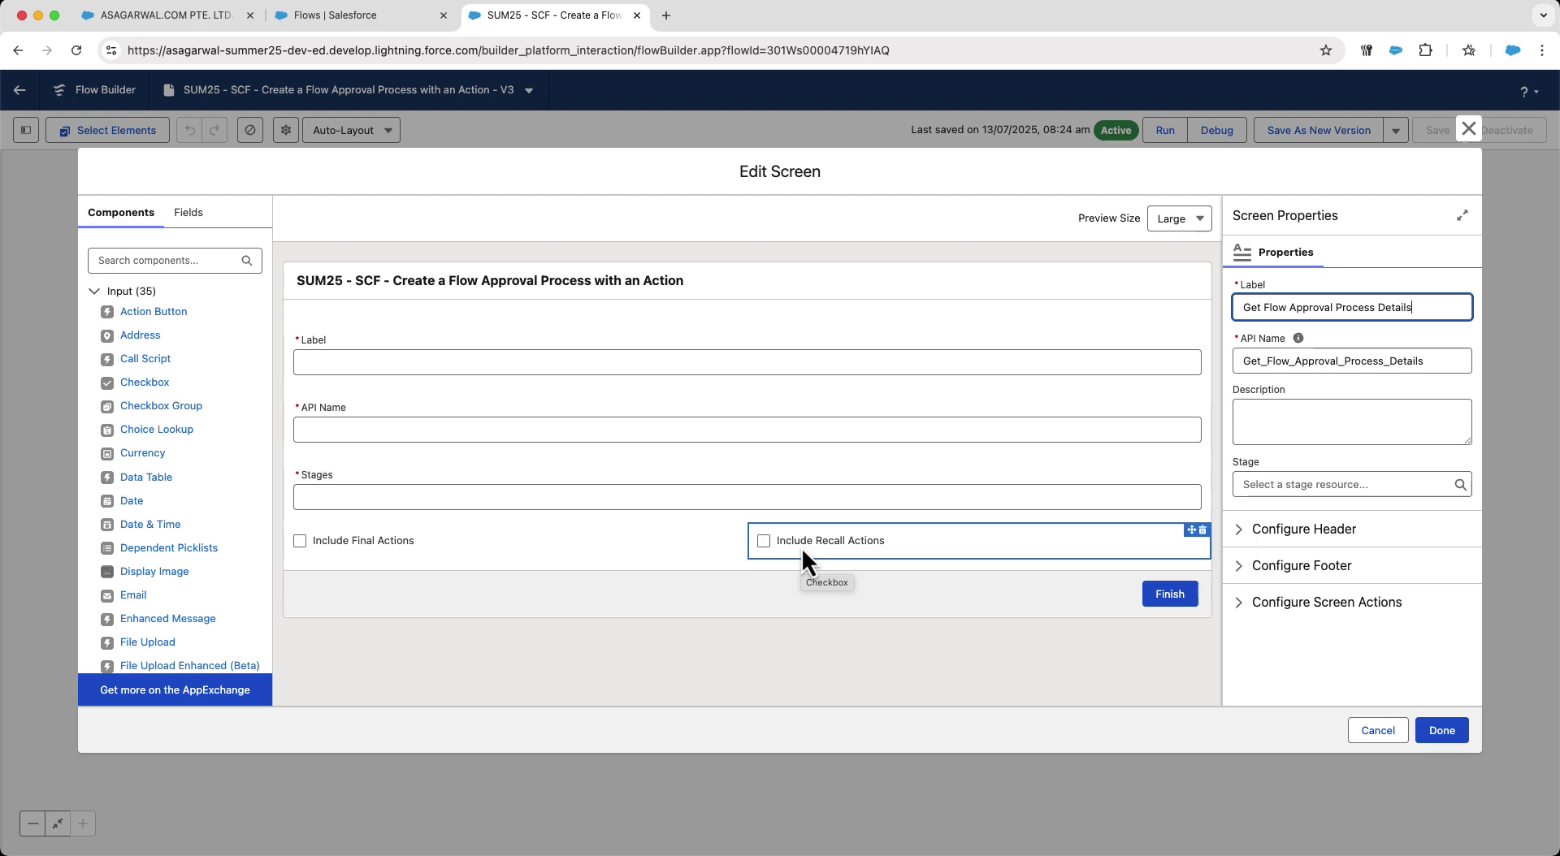
click(1373, 732)
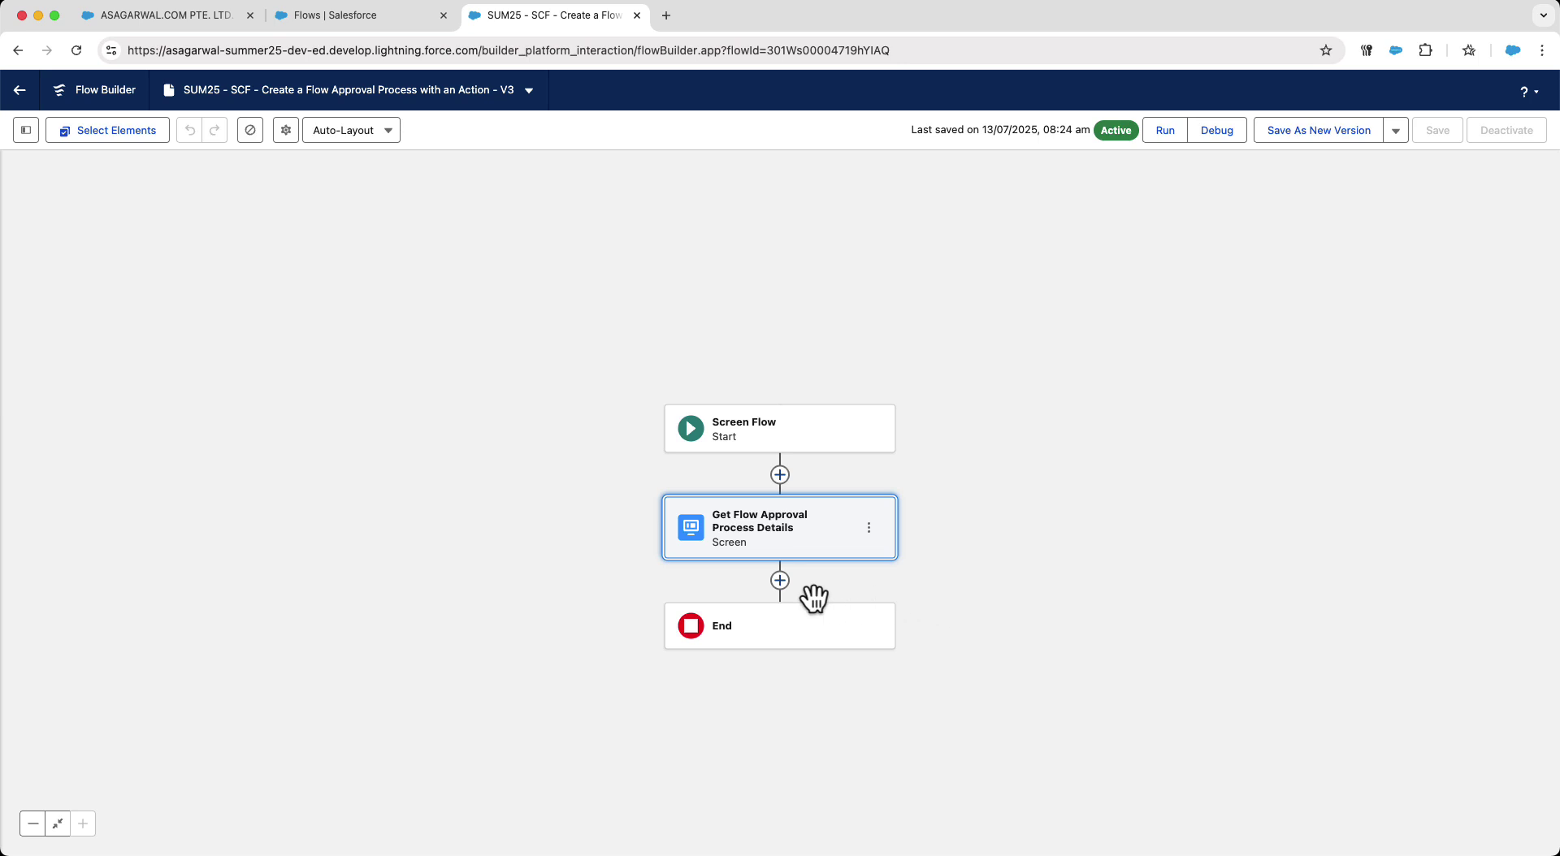
Add a Create Flow Approval Process action after the Get Flow Approval Process Details screen
click(780, 580)
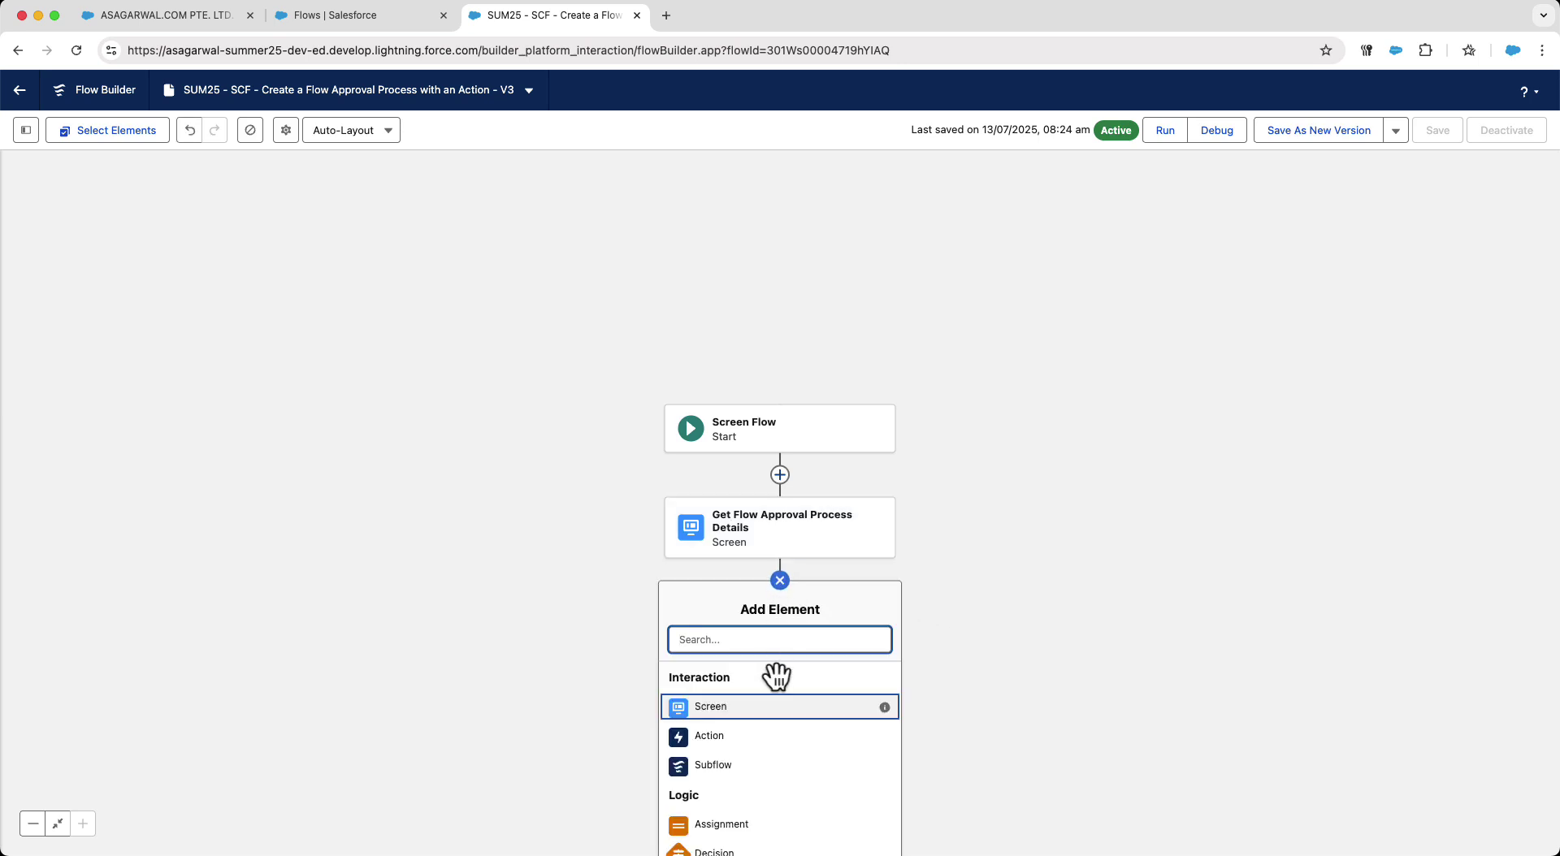
click(750, 740)
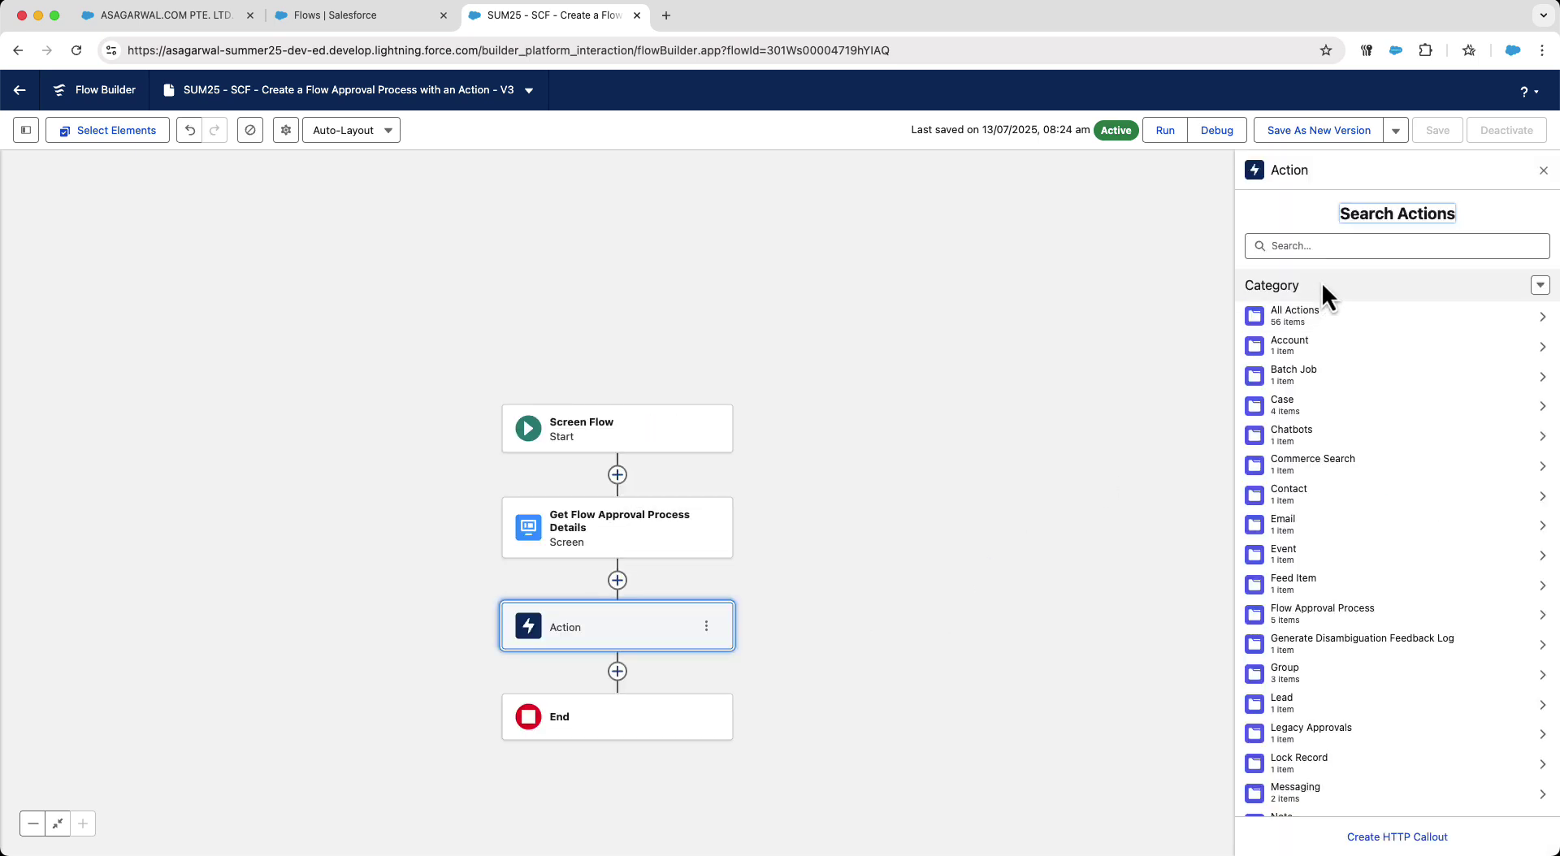
click(1306, 247)
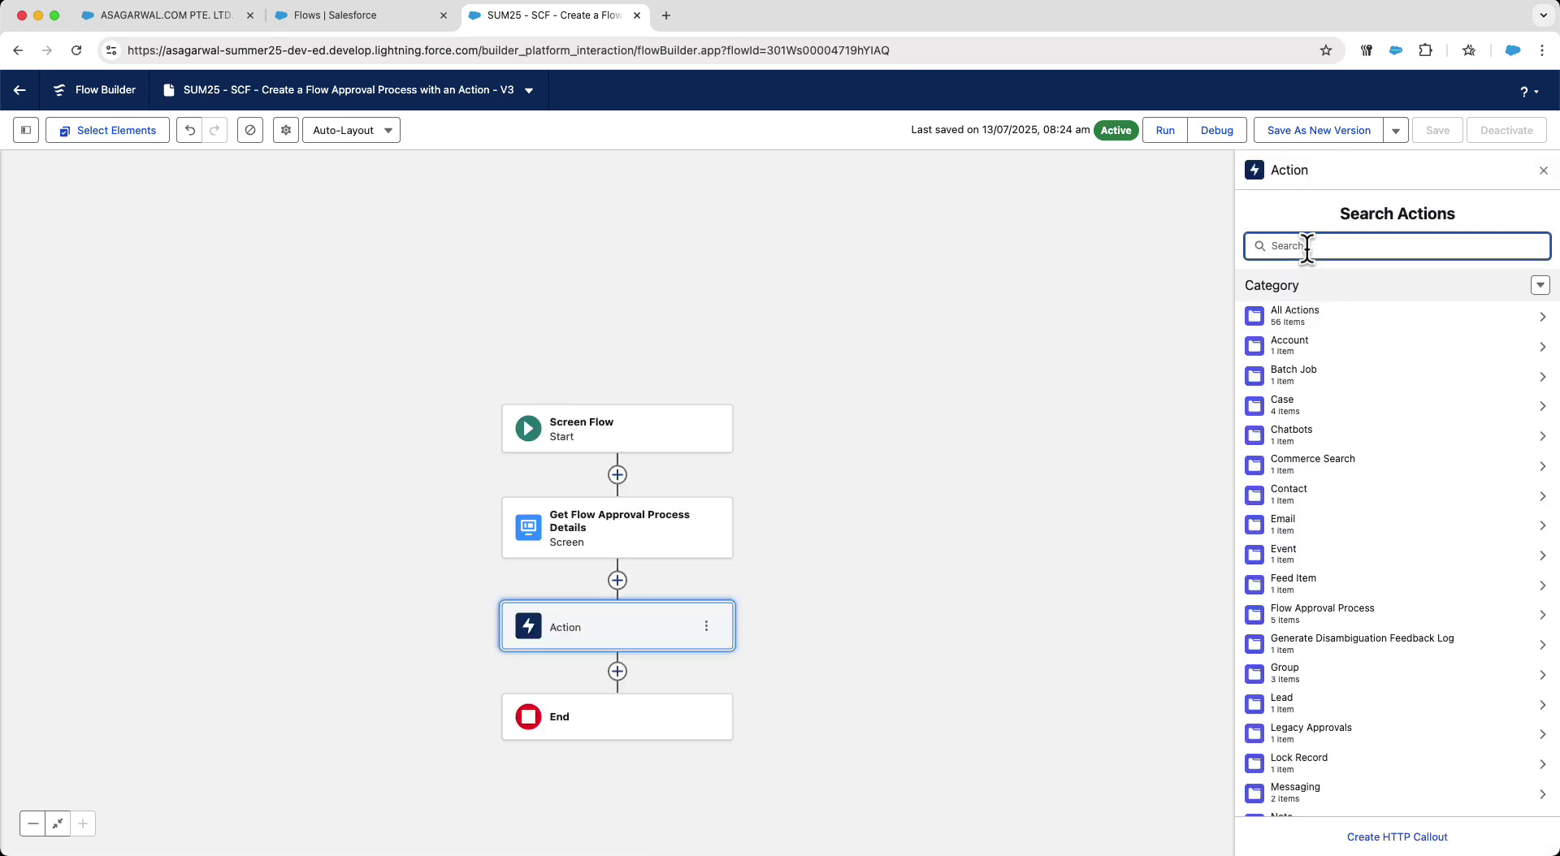
text(Create)
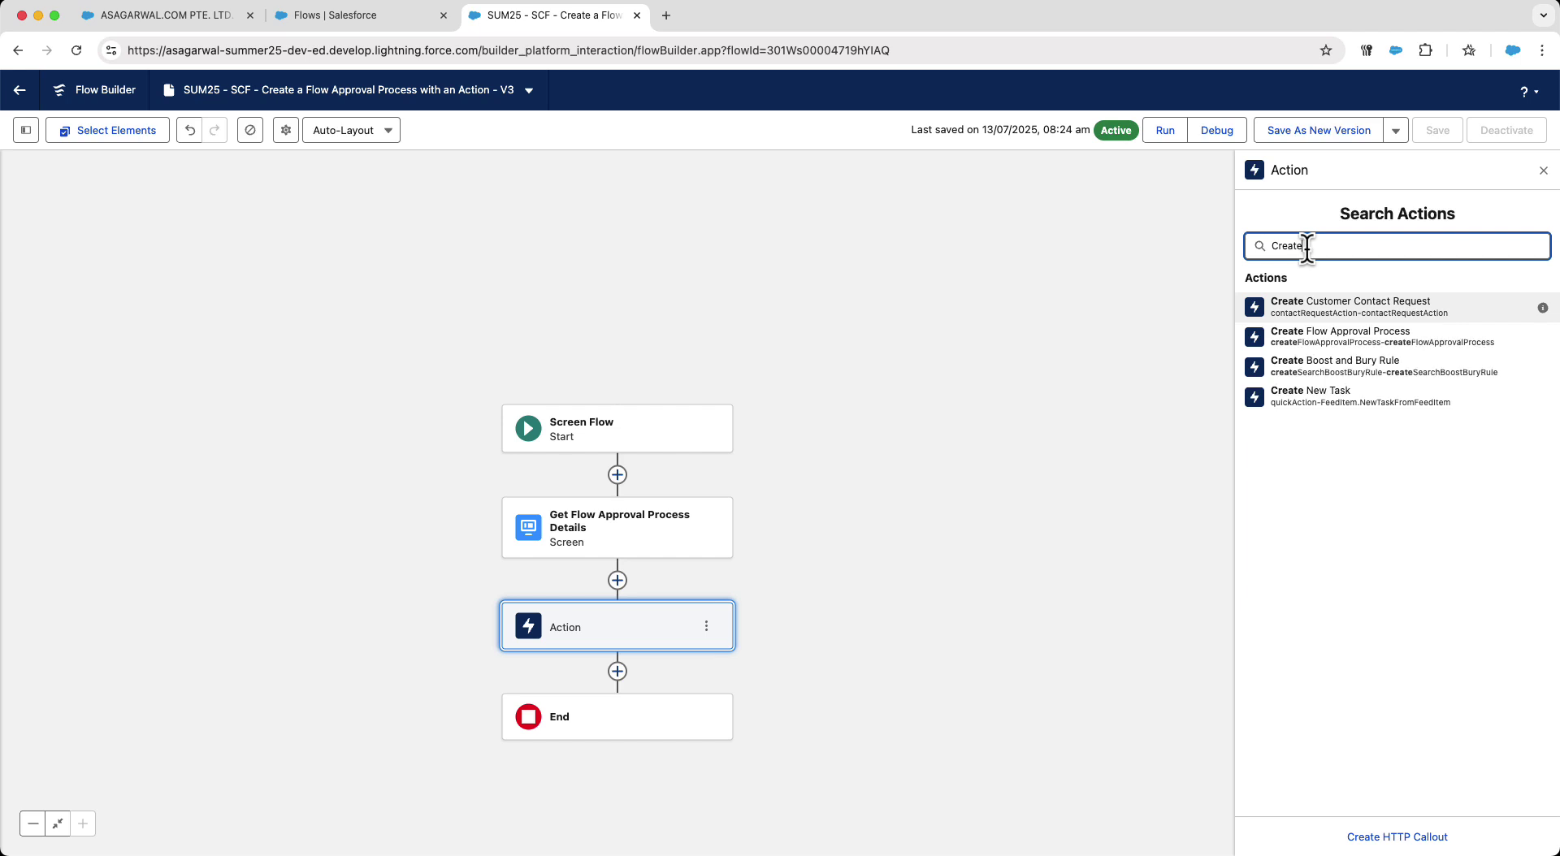
text( Flow)
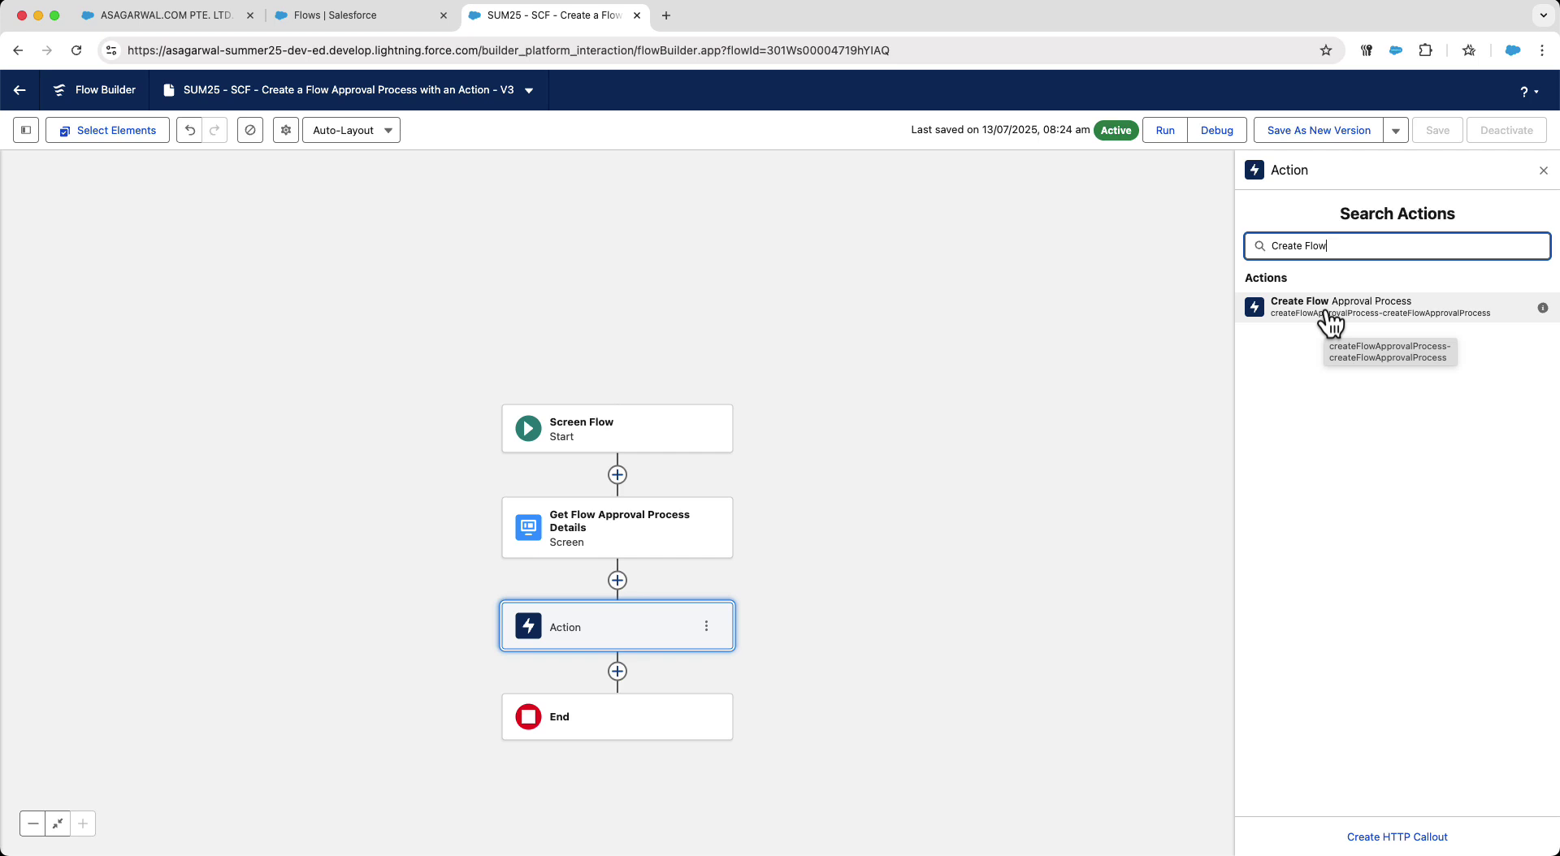
click(1331, 316)
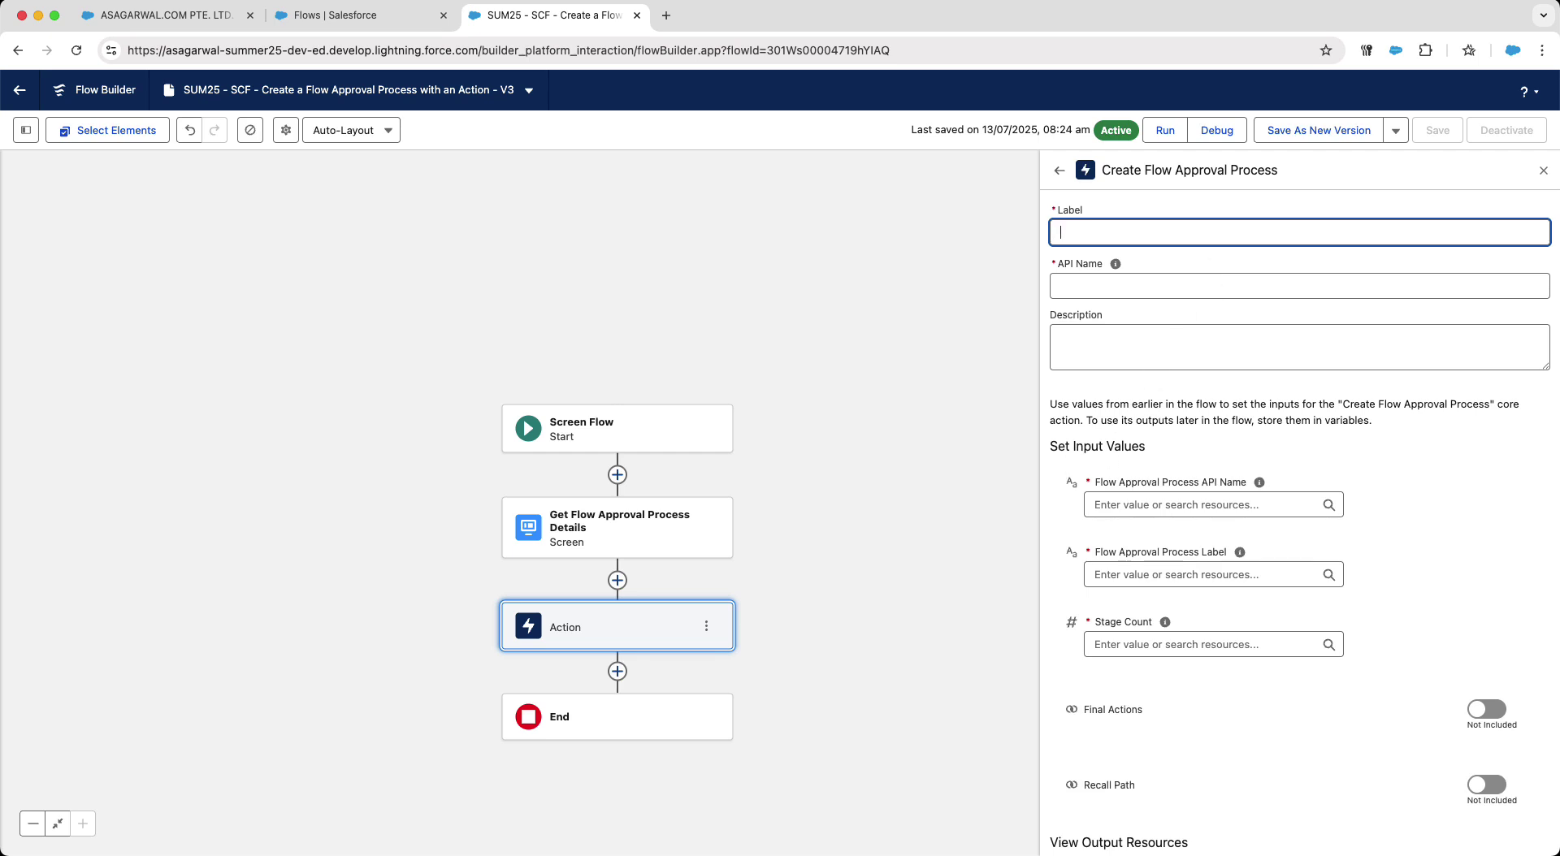
Set both the action's label and its description to "Create Flow Approval Process"
key(super+Tab)
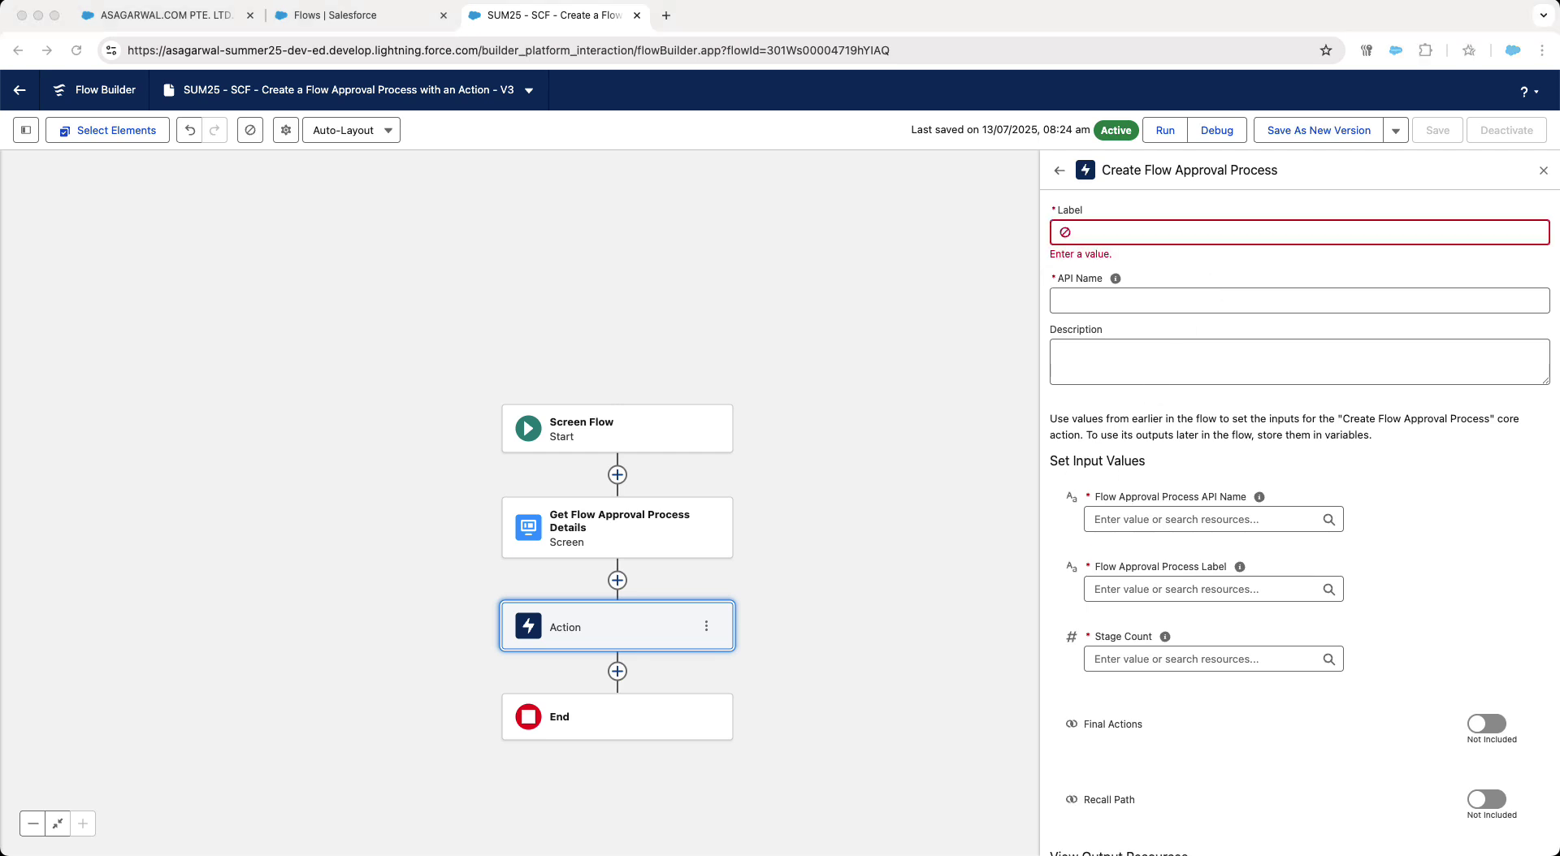
click(1196, 231)
text(Create Flow Approval Process)
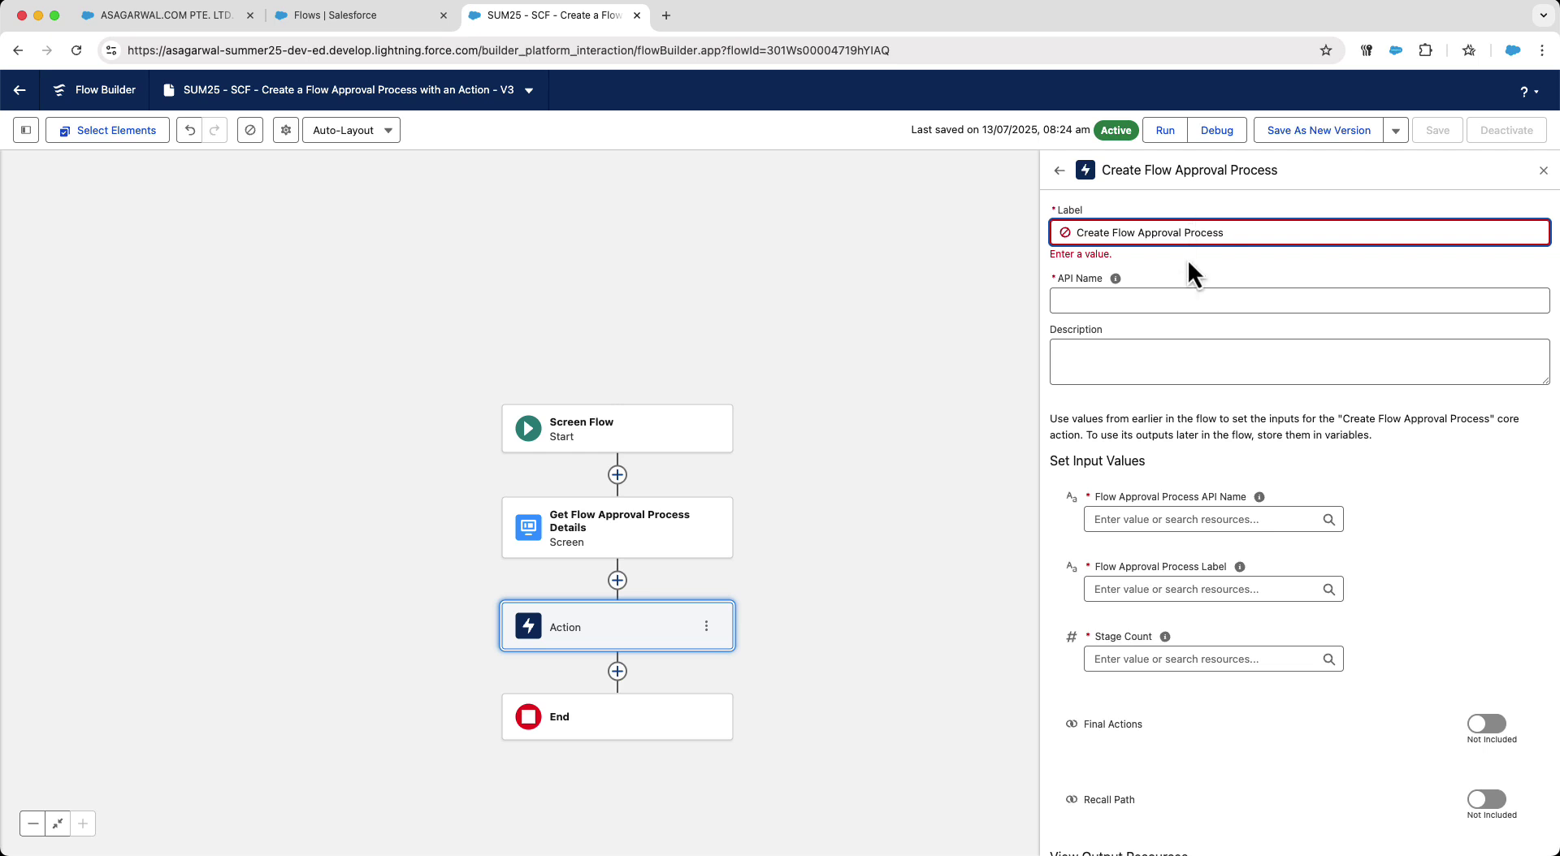
click(1165, 302)
click(1160, 345)
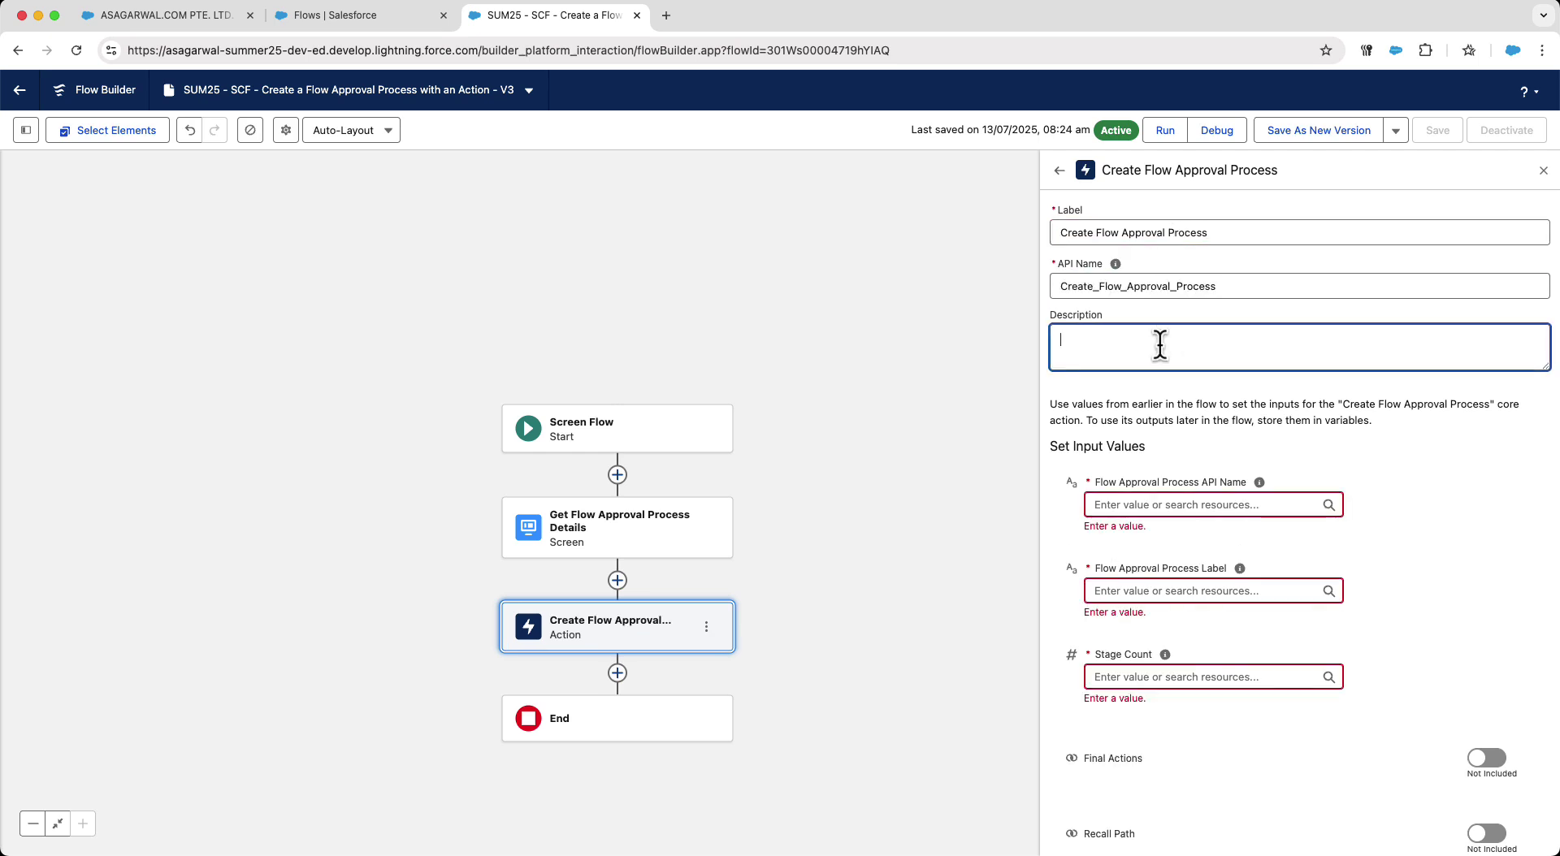
text(Create Flow Approval Process)
Map the action's Flow Approval Process API Name input to the screen component SCR_API_Name
scroll(1415, 615, down, 1)
scroll(1410, 602, down, 1)
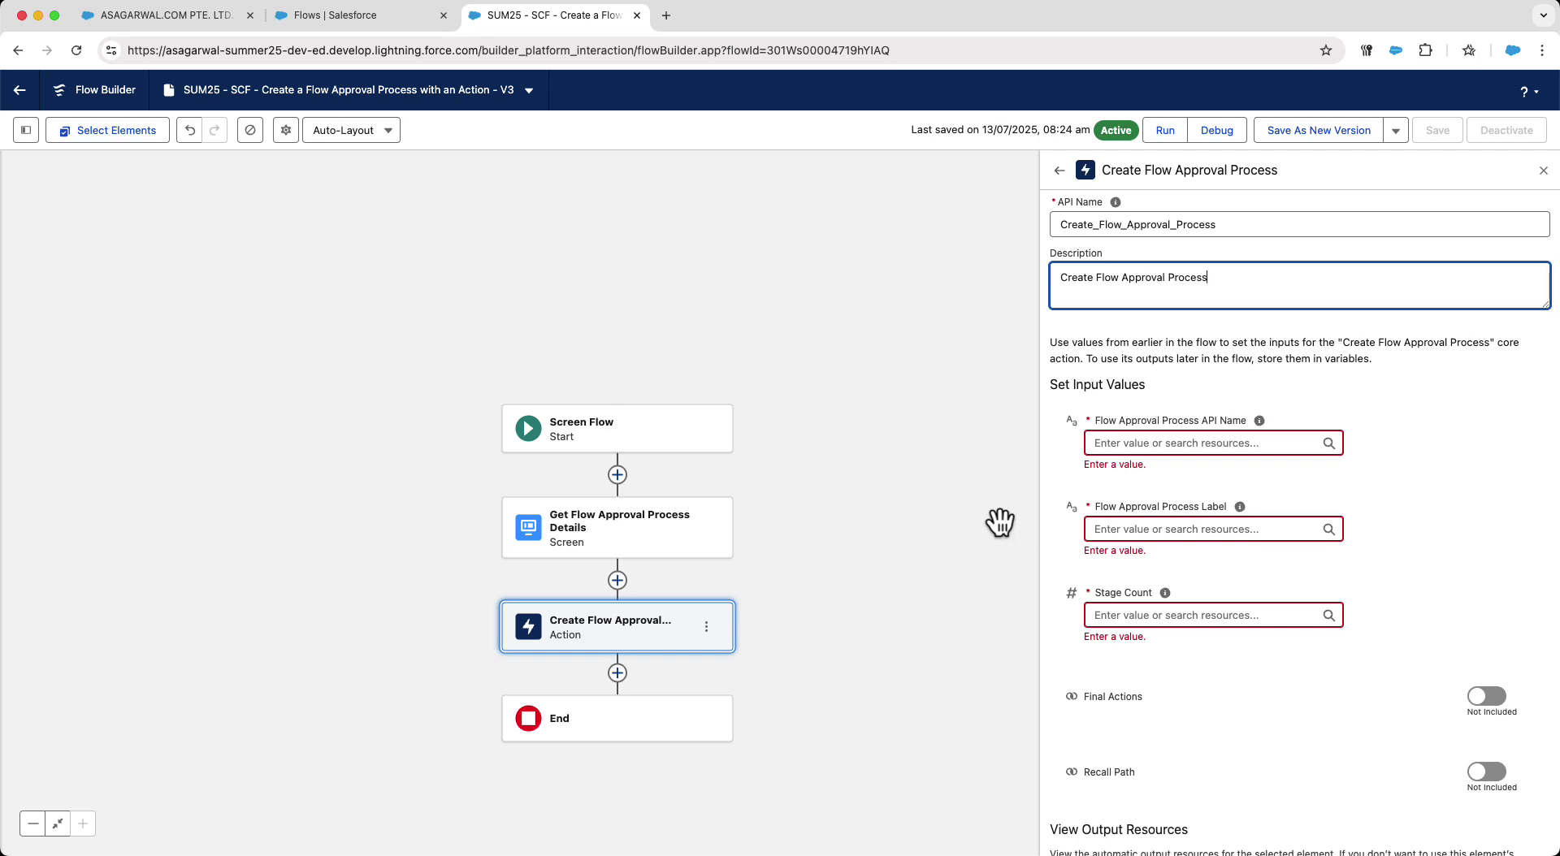
click(1180, 442)
text(SCR_)
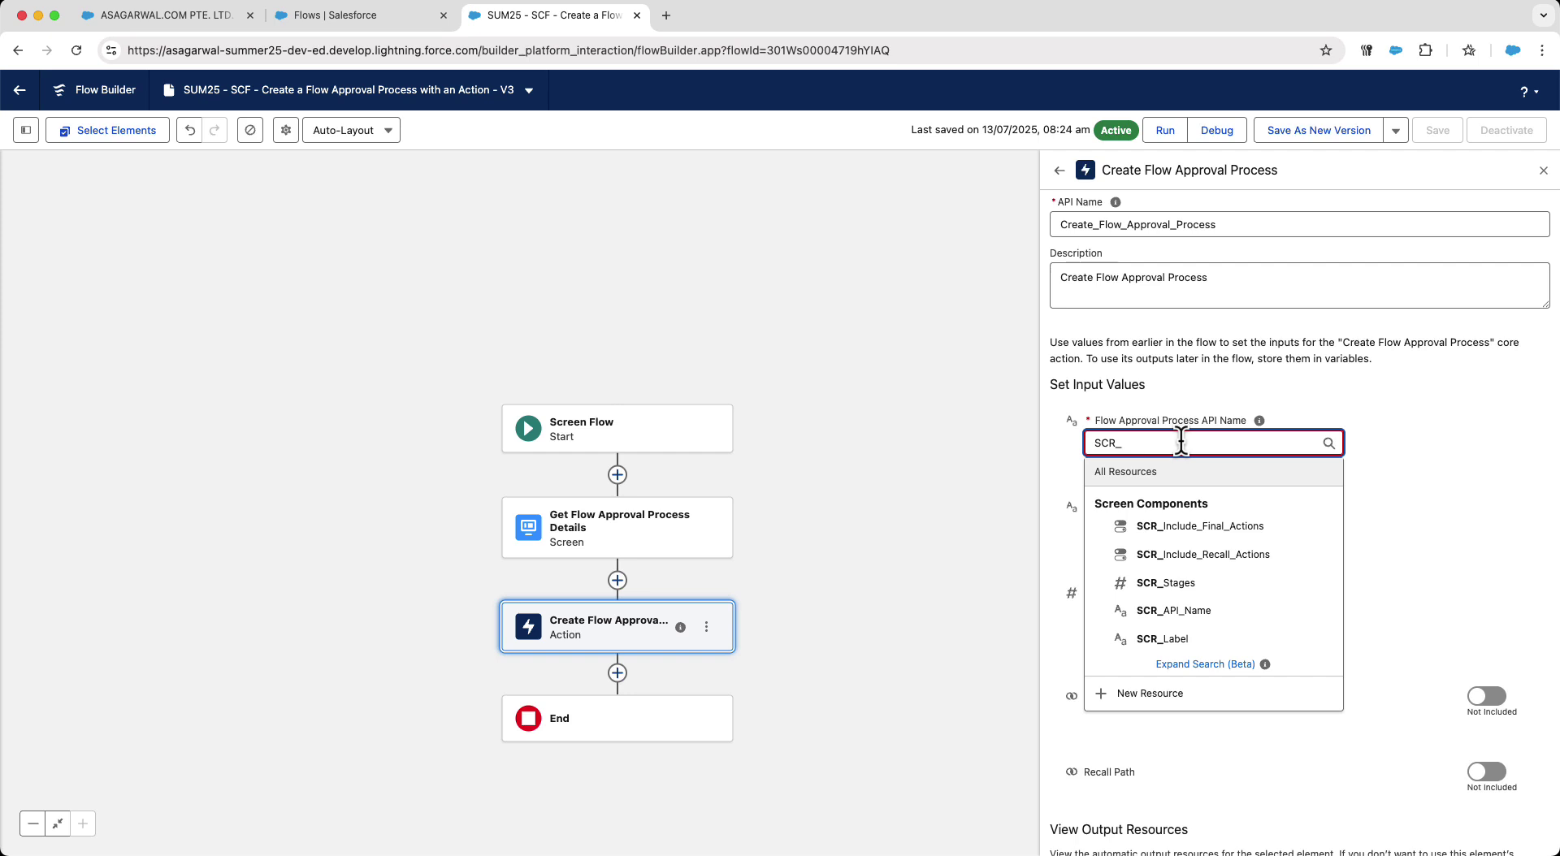
click(1178, 611)
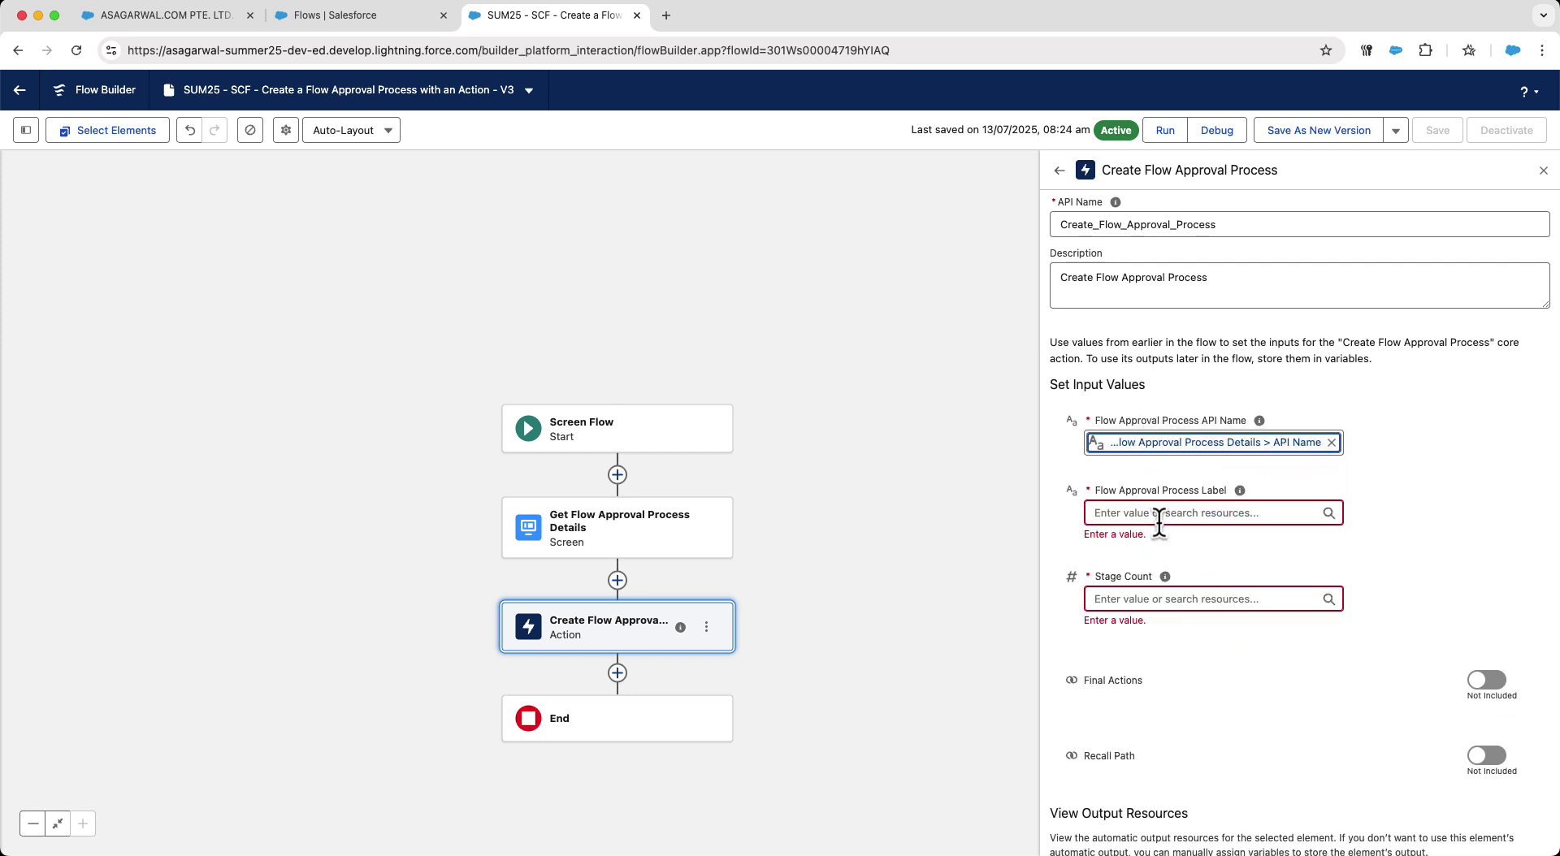
Map the Flow Approval Process Label input to SCR_Label and the Stage Count input to SCR_Stages
click(1157, 512)
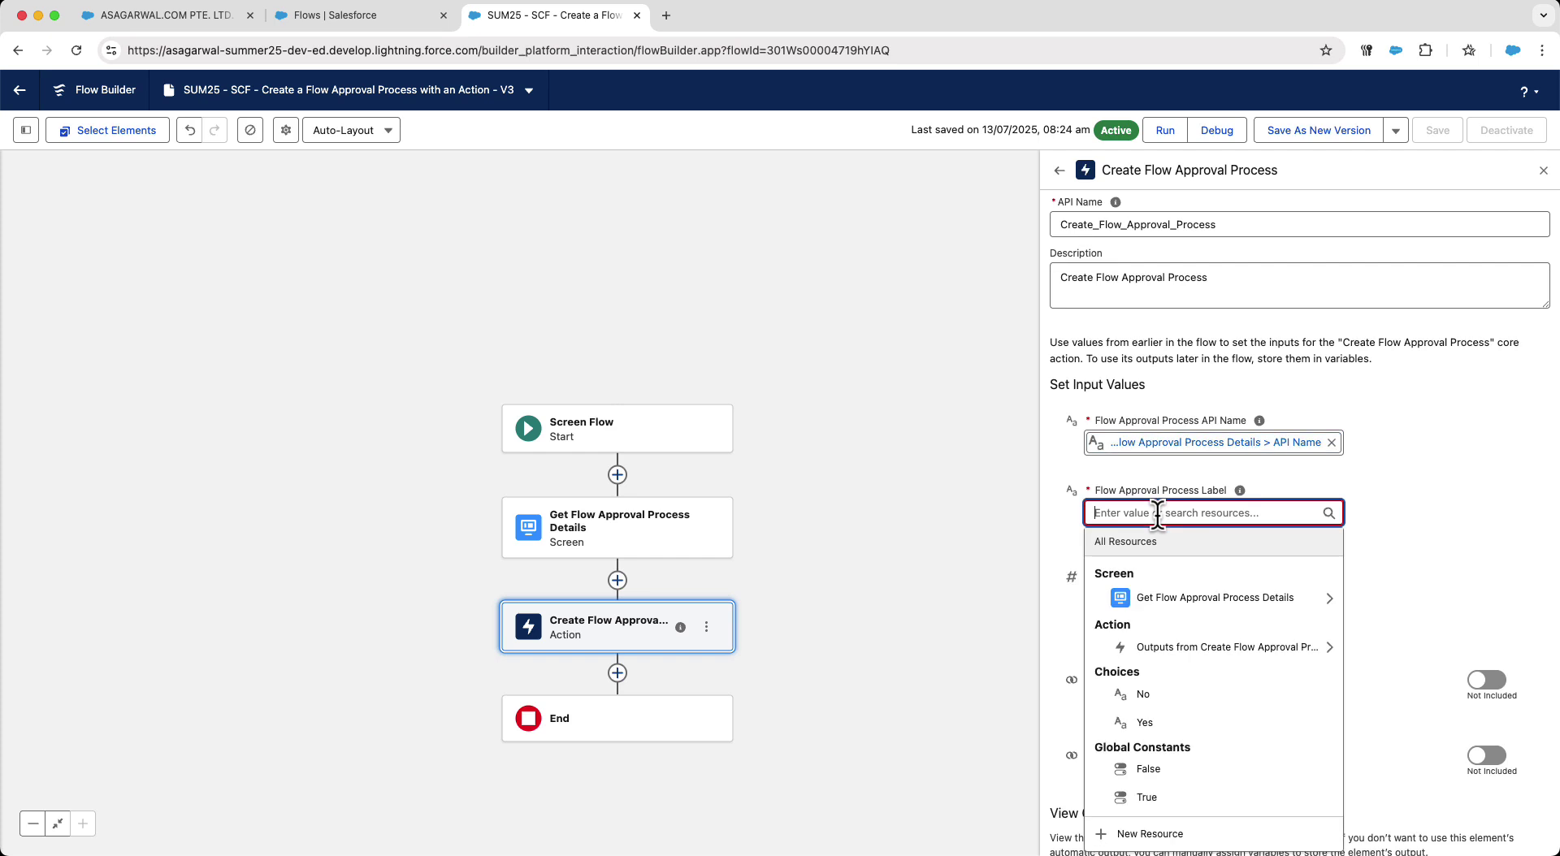
text(SCR)
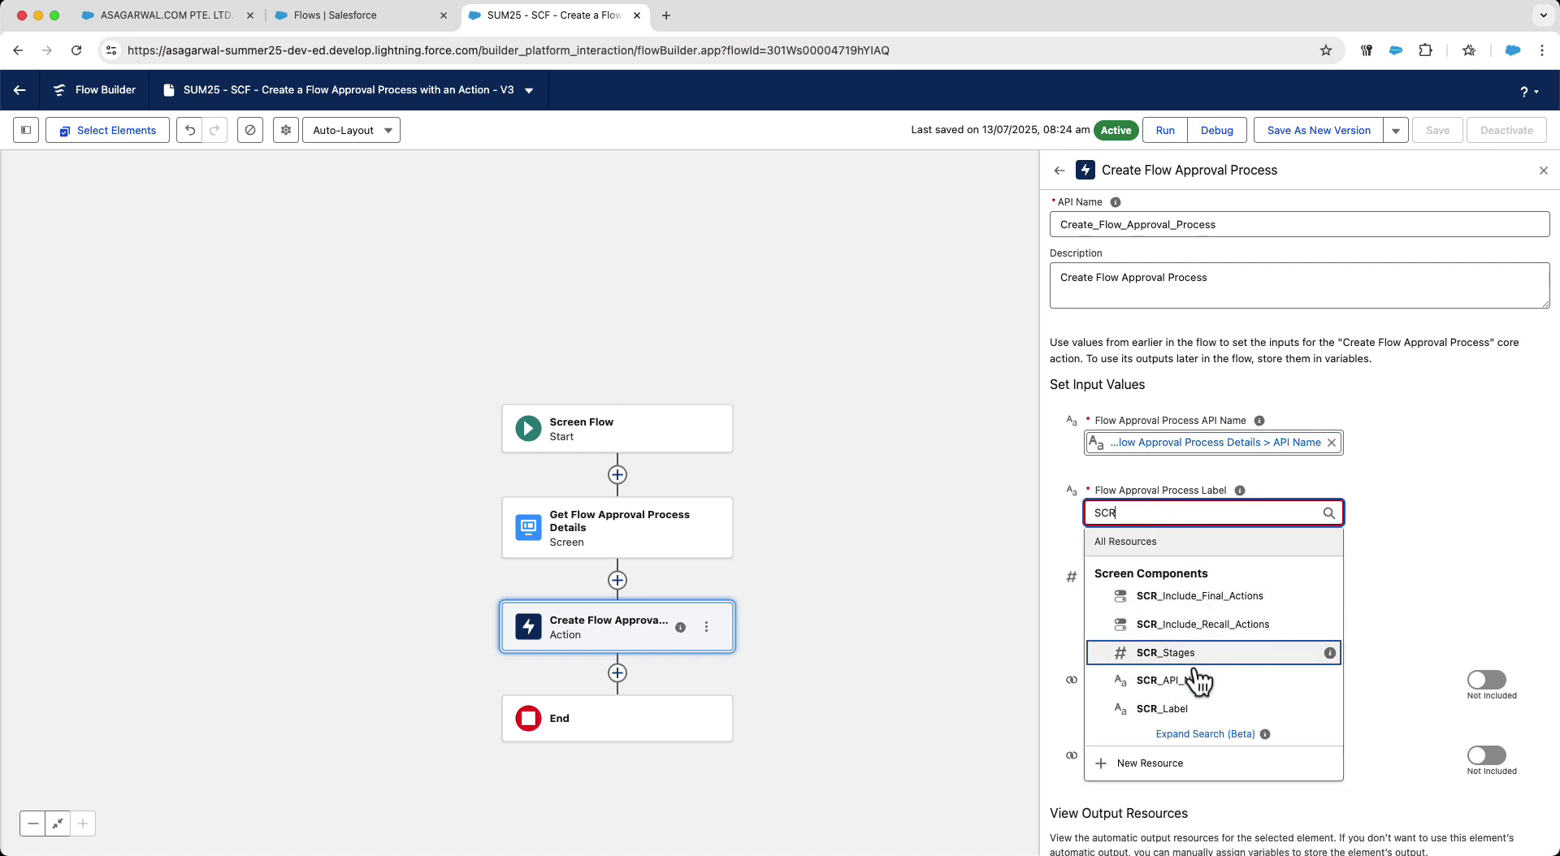
click(1162, 708)
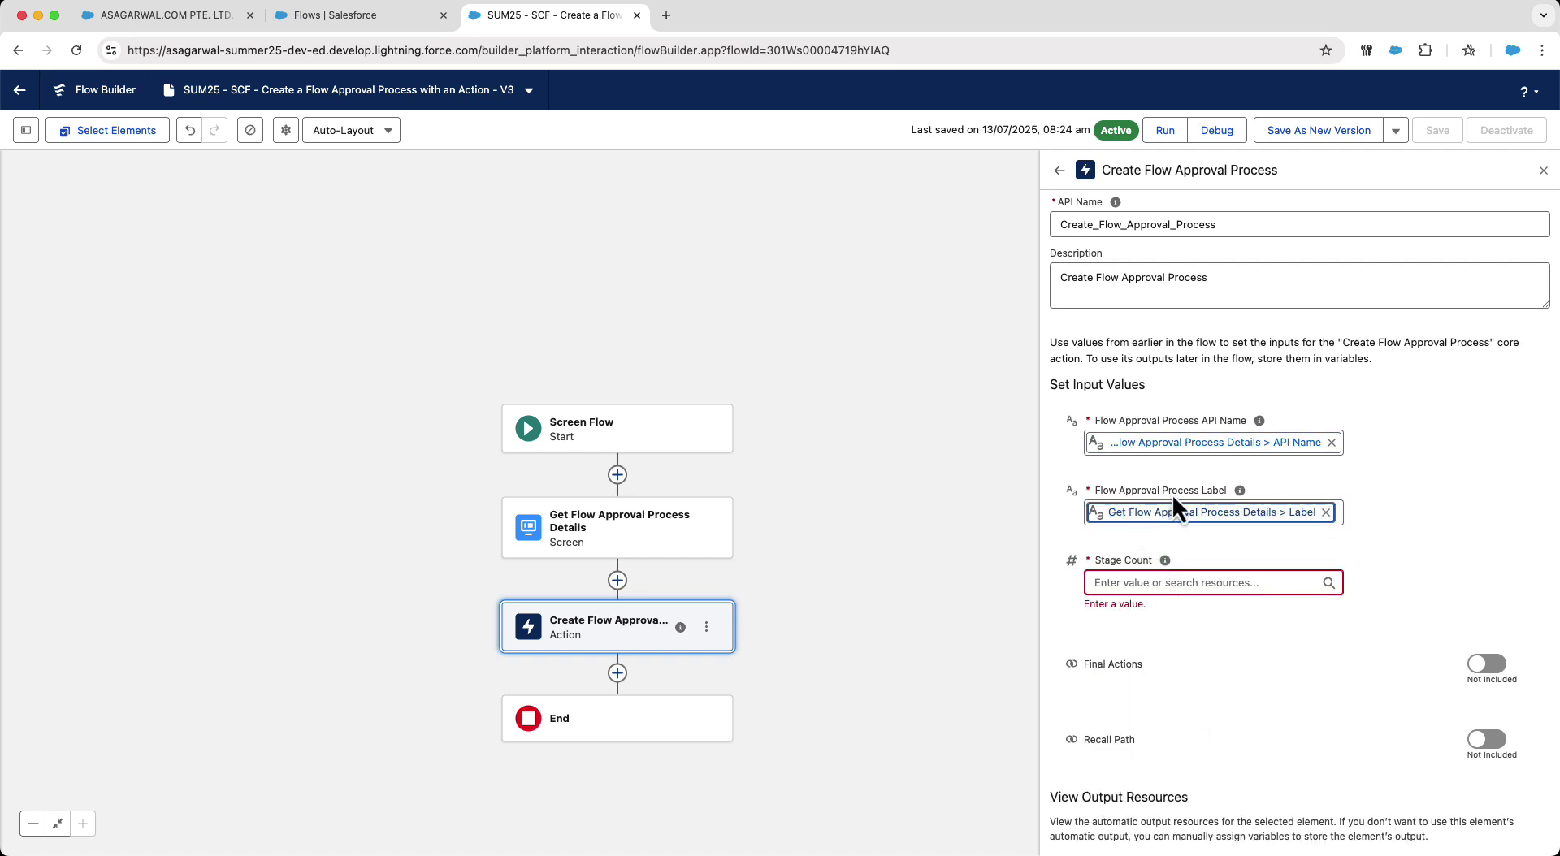
click(1165, 582)
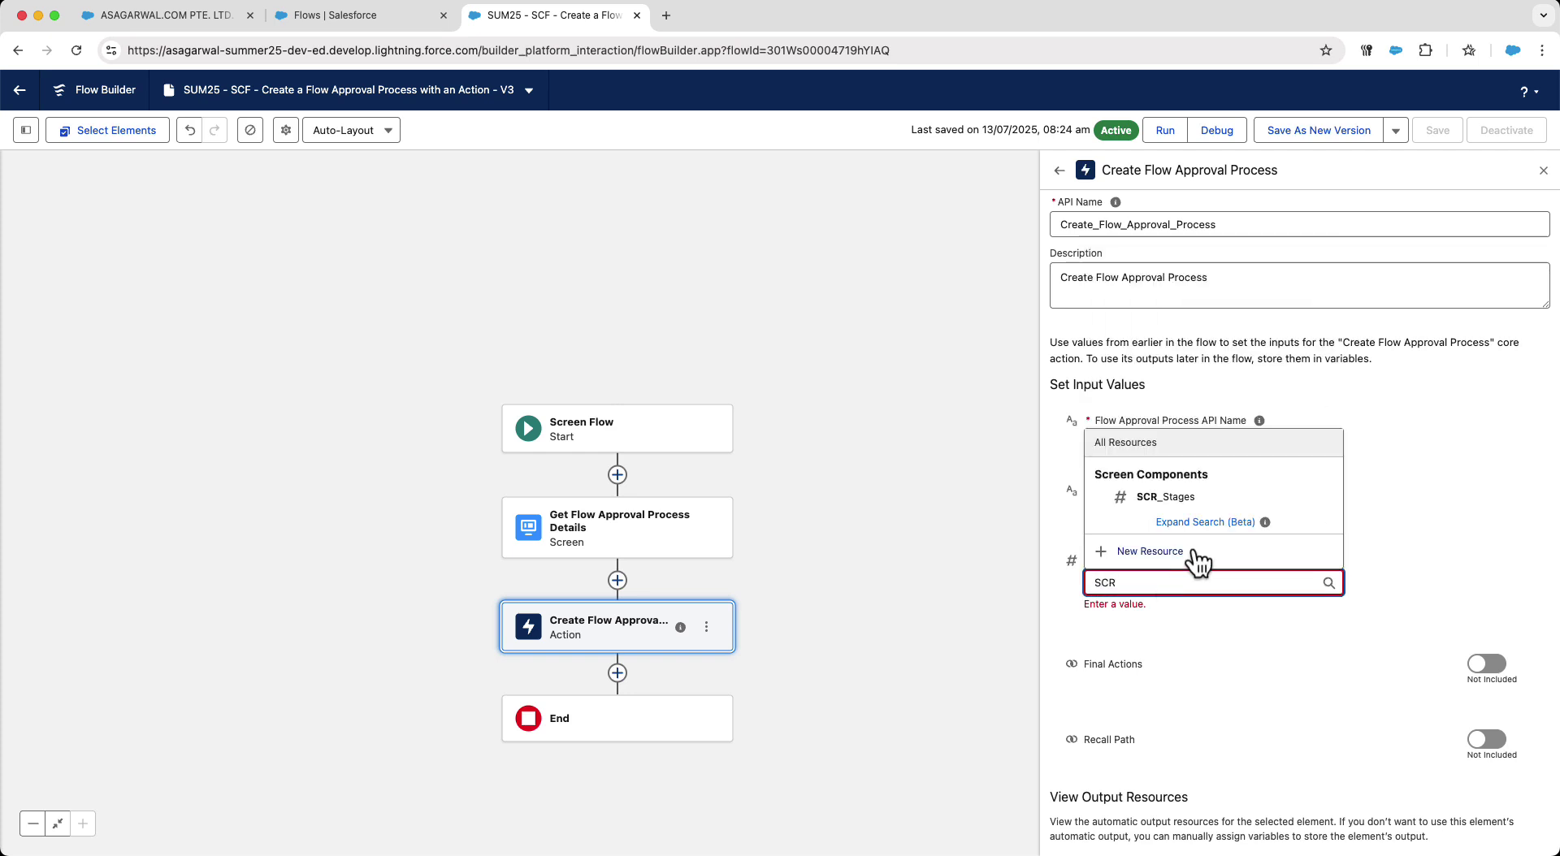
click(1216, 498)
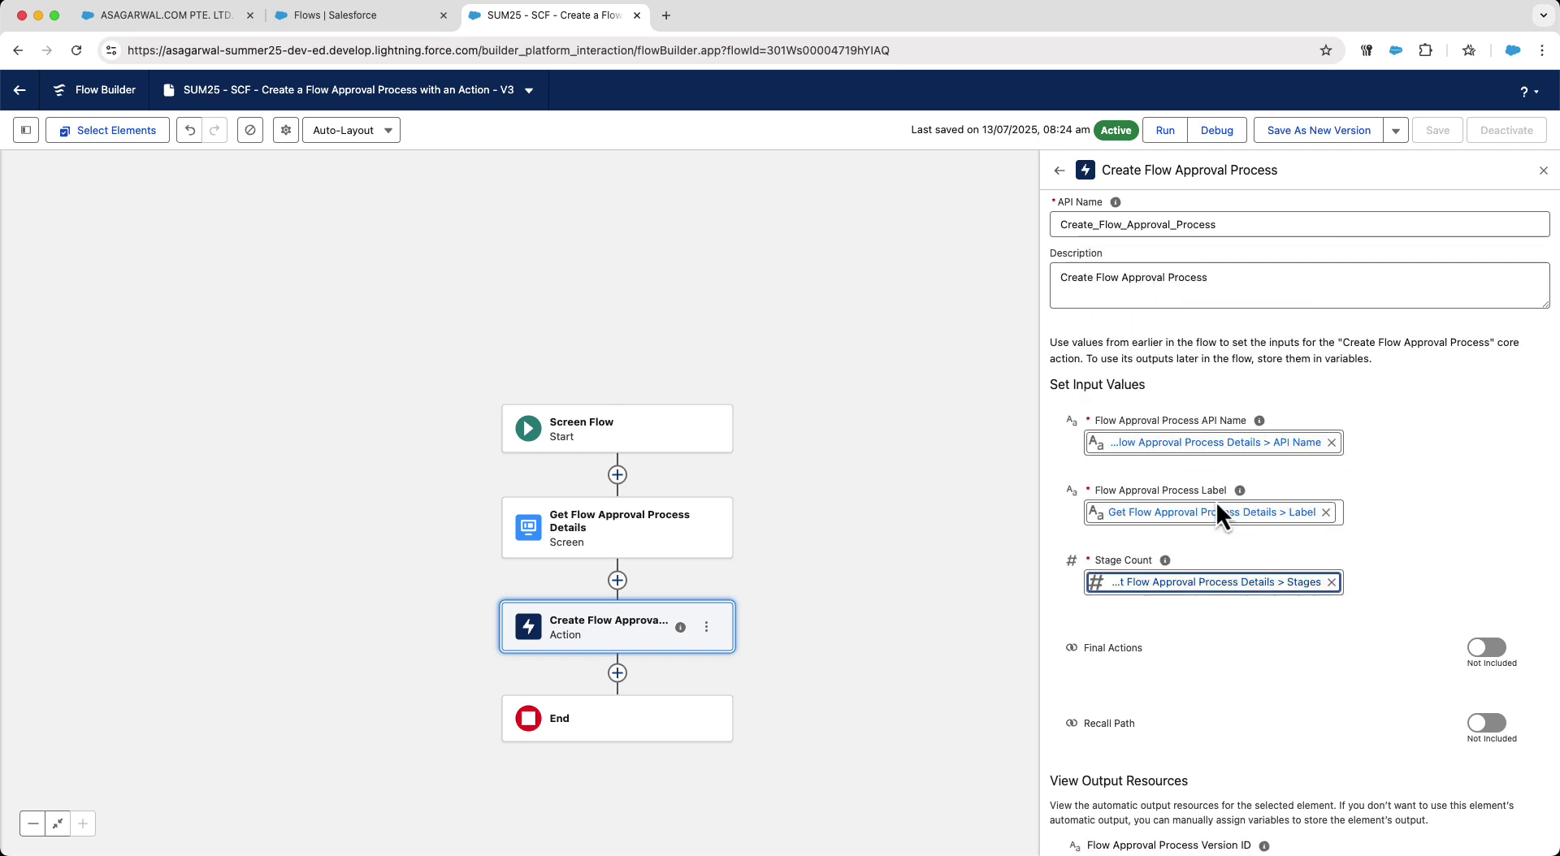
Include the action's Final Actions input and map it to the screen component SCR_Include_Final_Actions
click(1493, 648)
click(1160, 656)
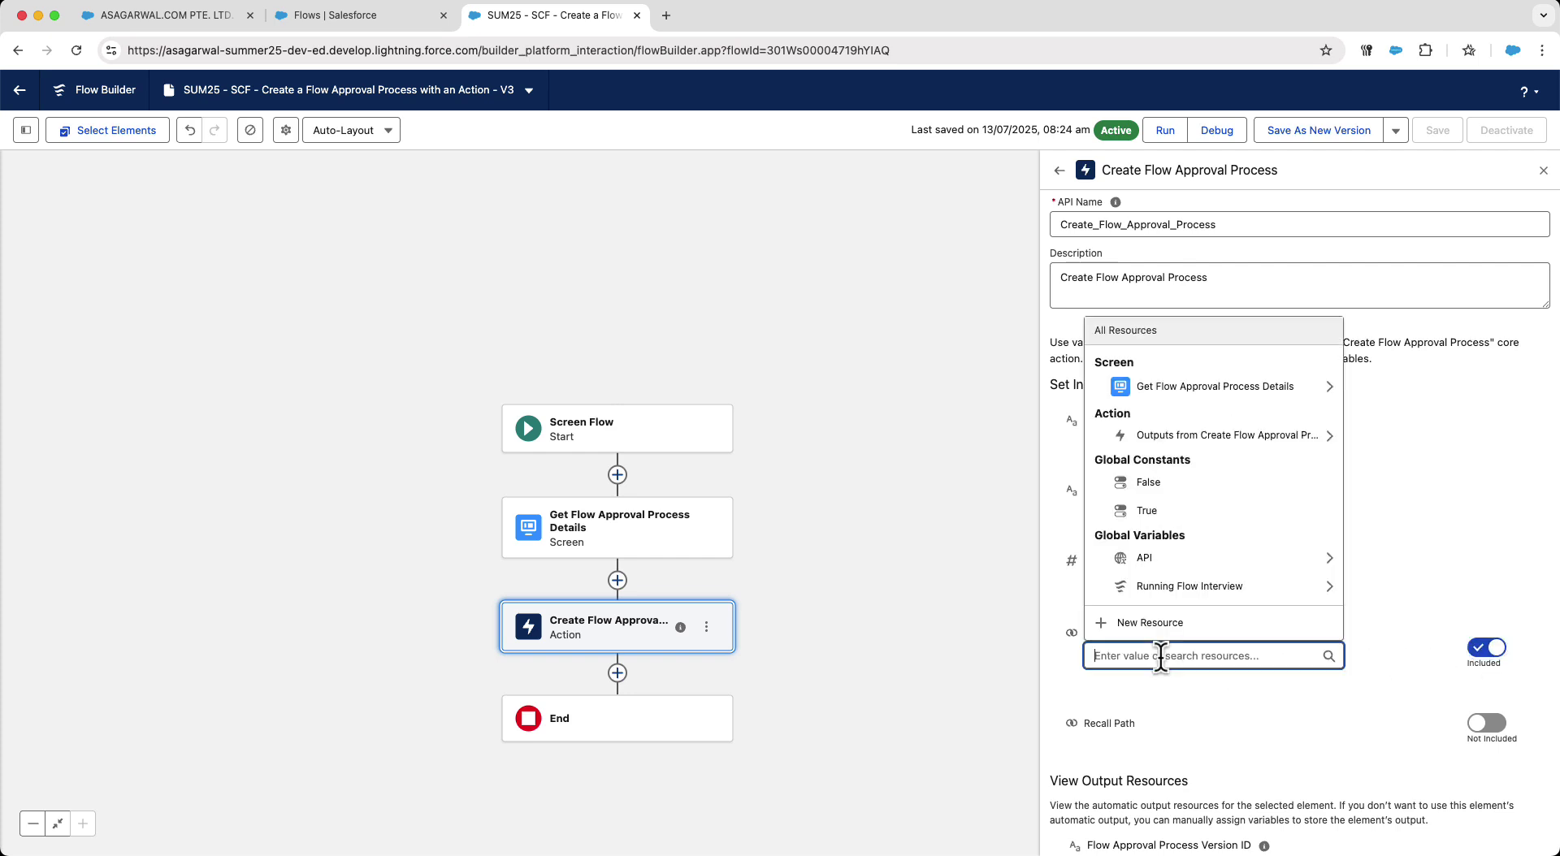
text(SCR)
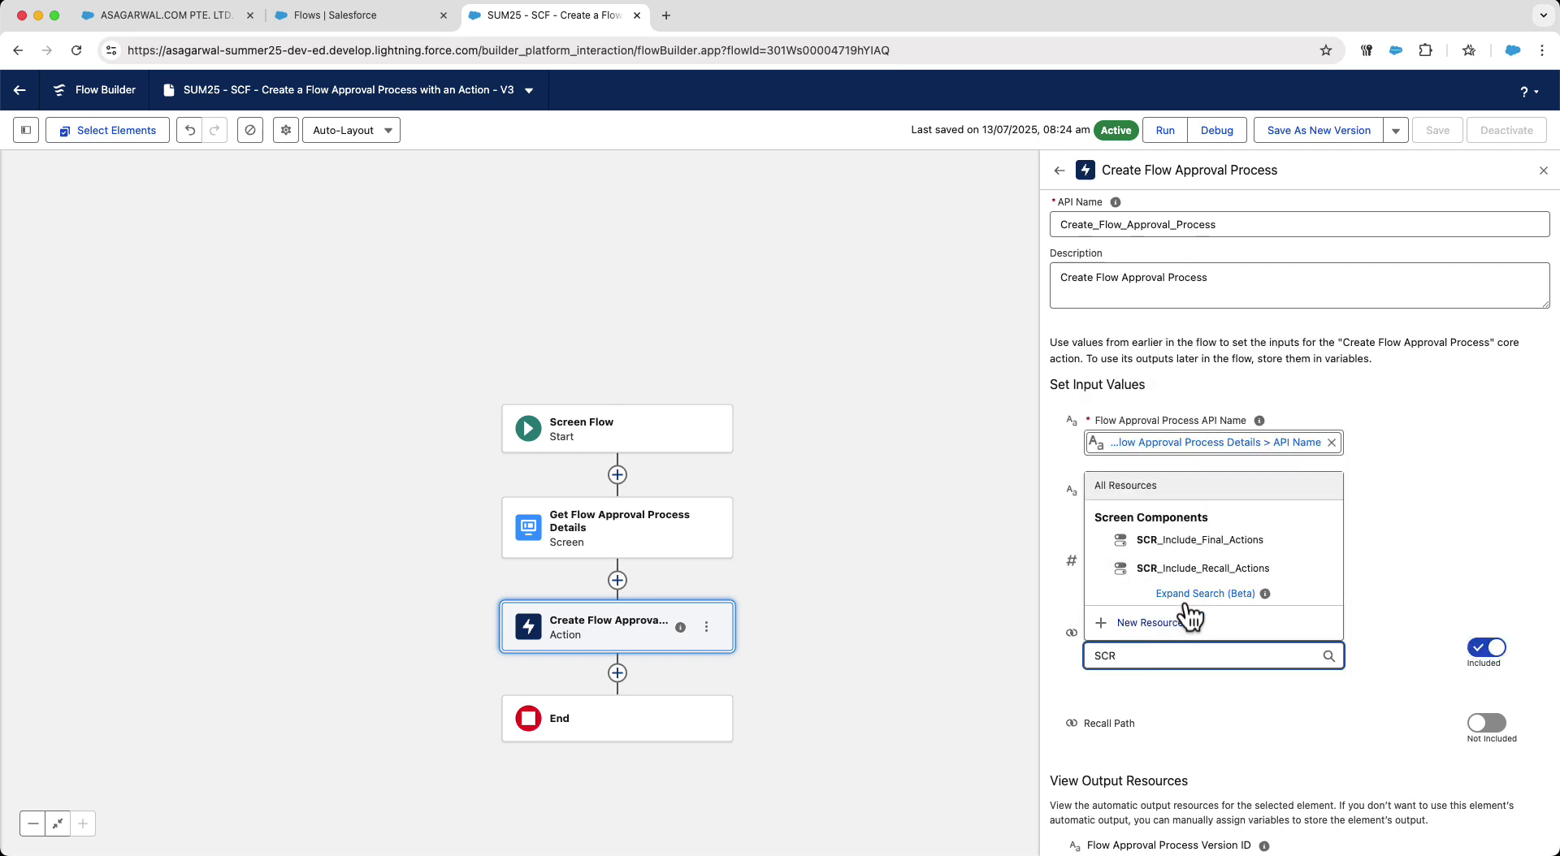
click(1202, 541)
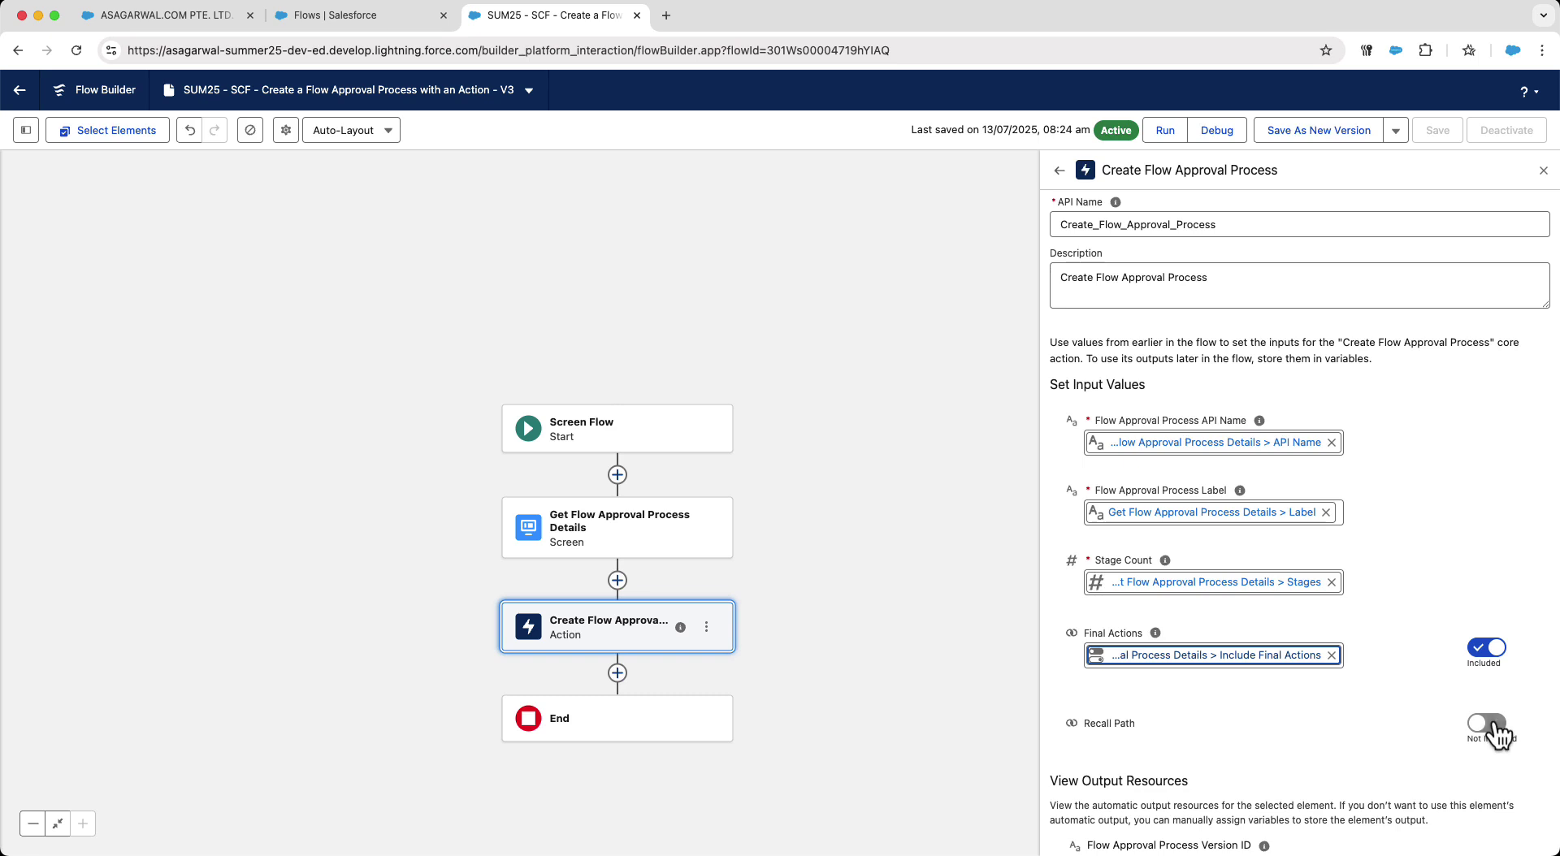
Include the Recall Path input, map it to the screen component SCR_Include_Recall_Actions, and close the action's settings
click(1499, 724)
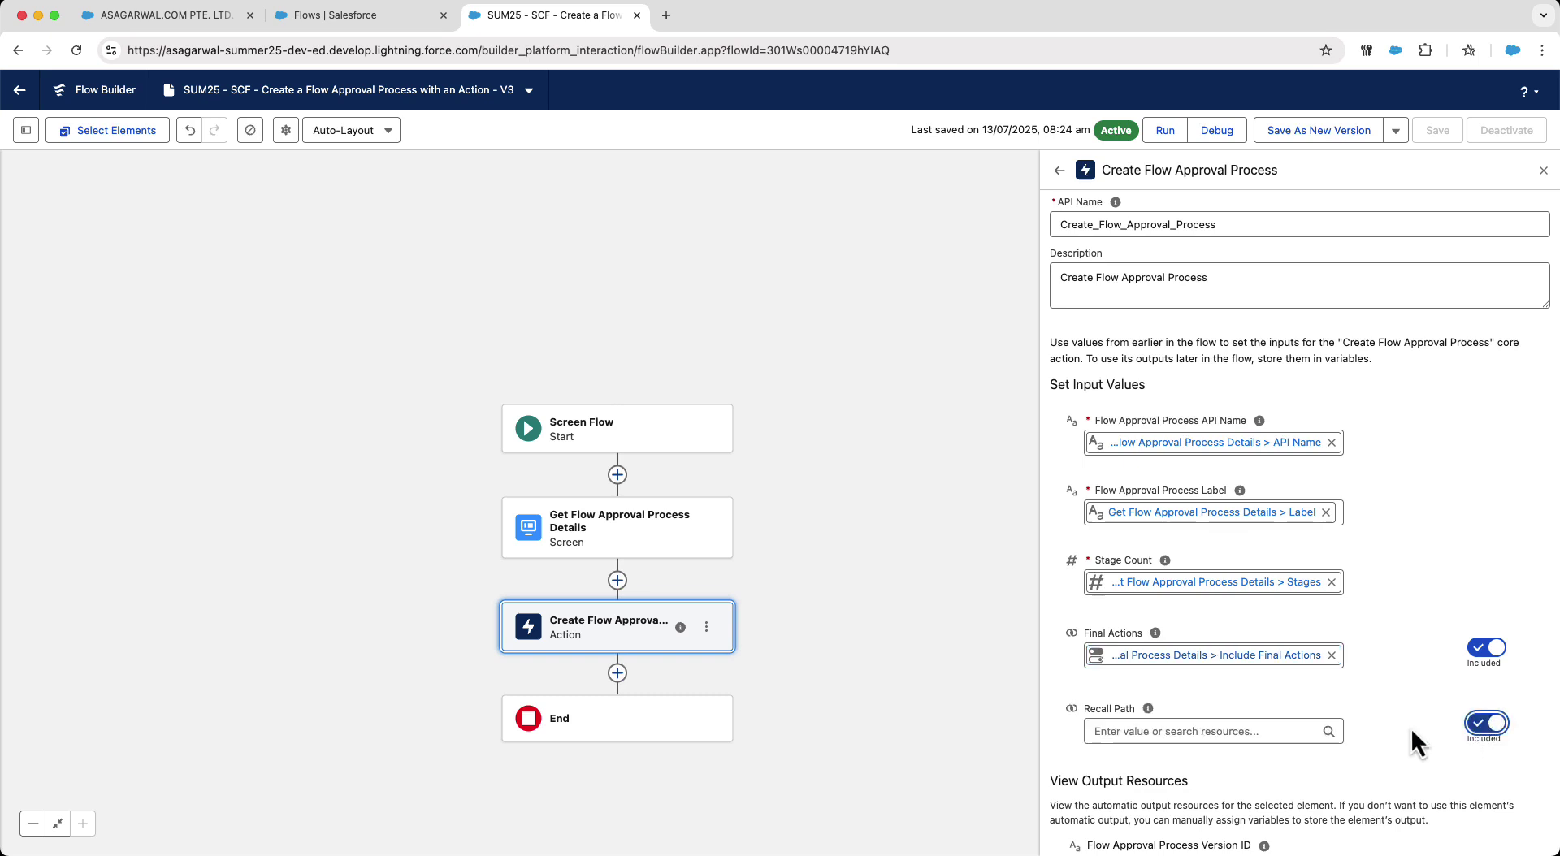
click(1175, 731)
text(SCR)
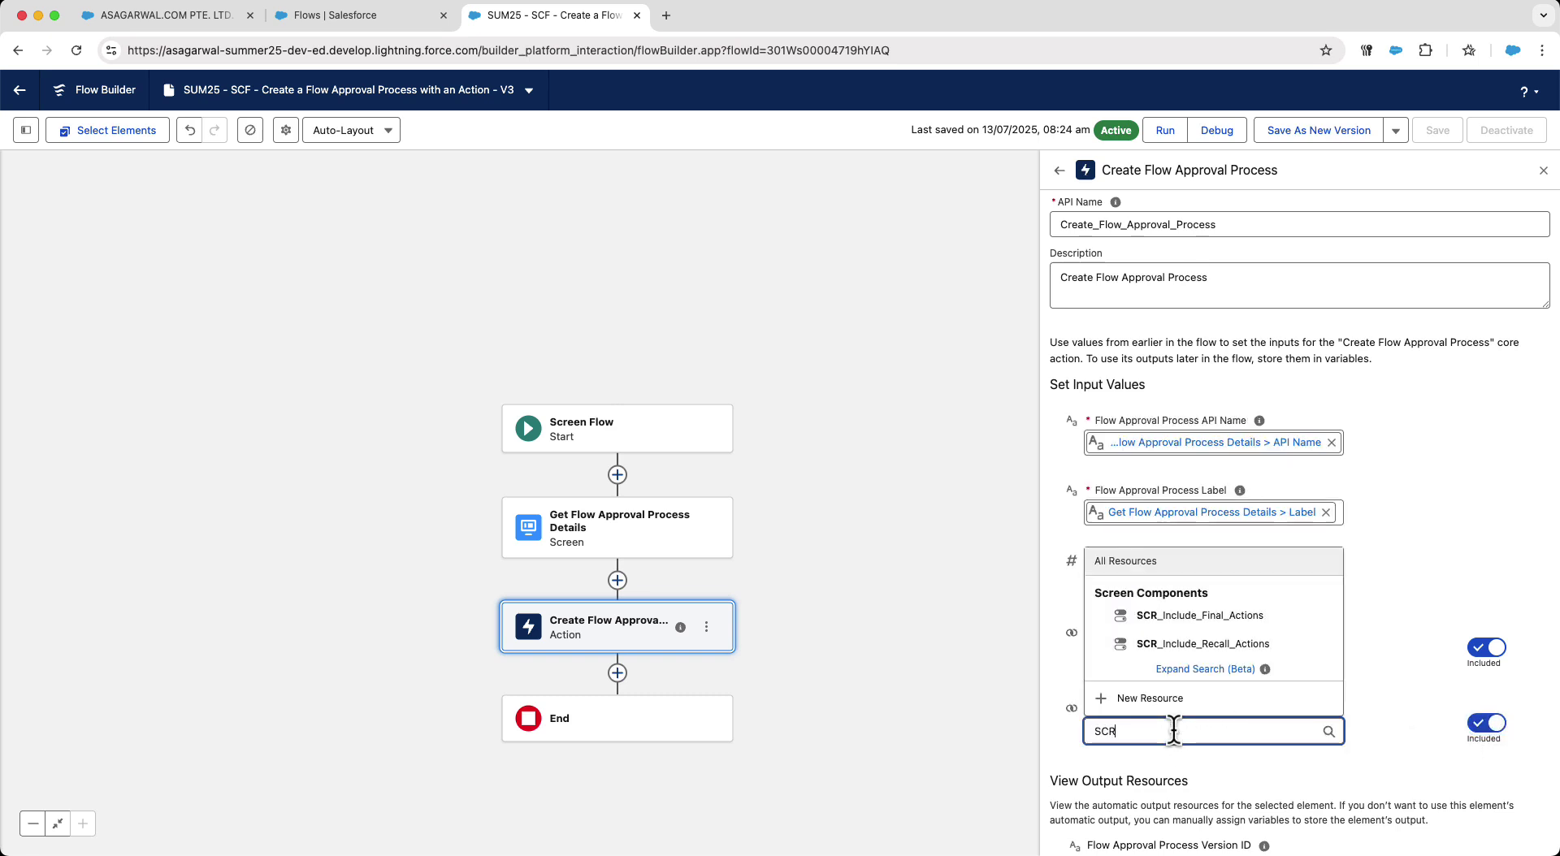
click(1242, 644)
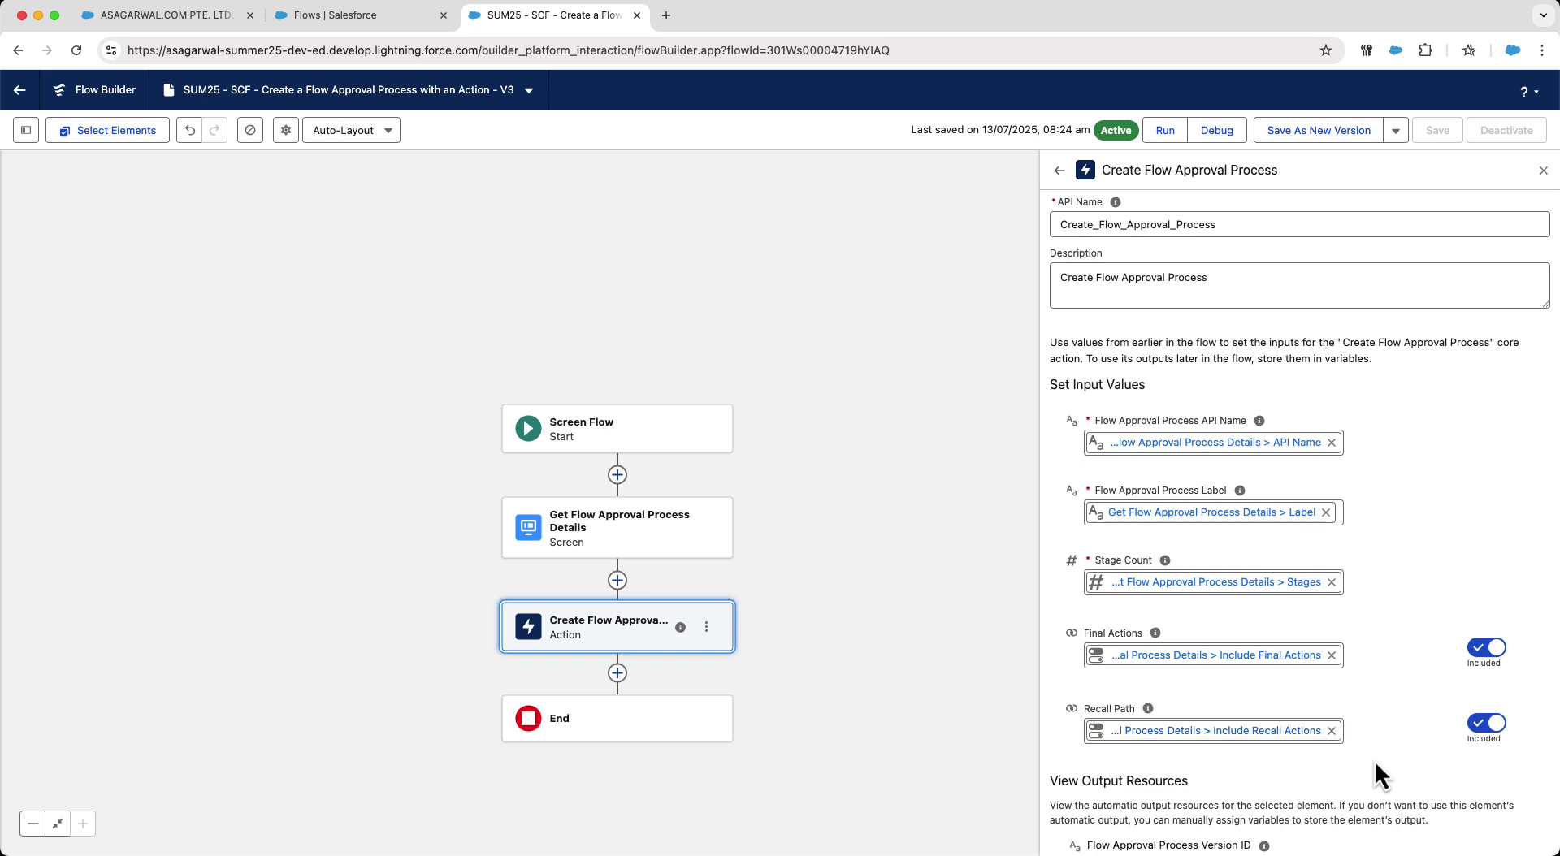
scroll(1373, 761, down, 1)
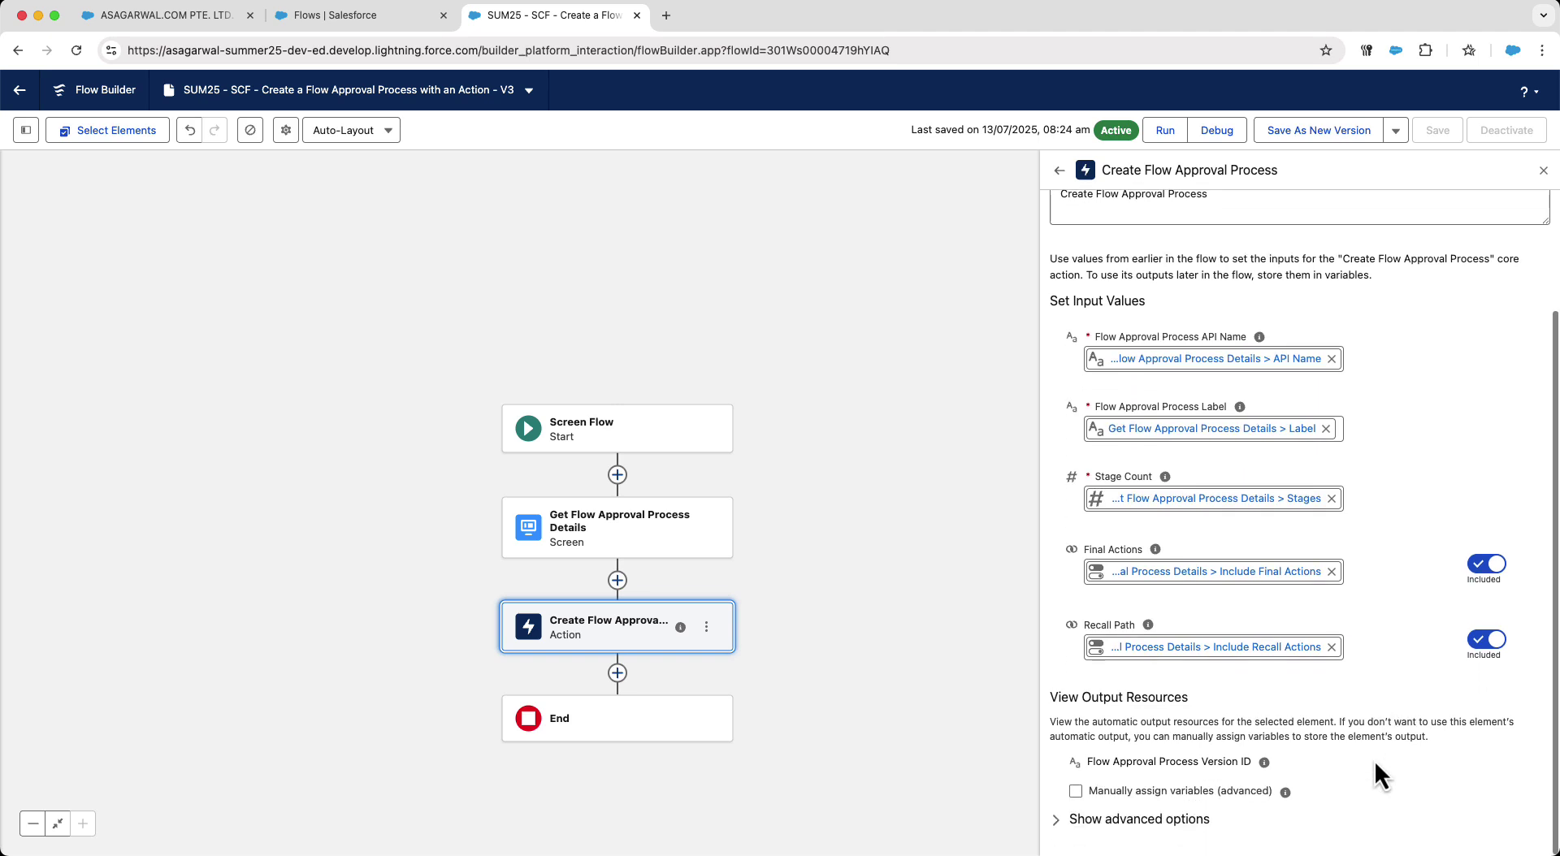
click(1544, 172)
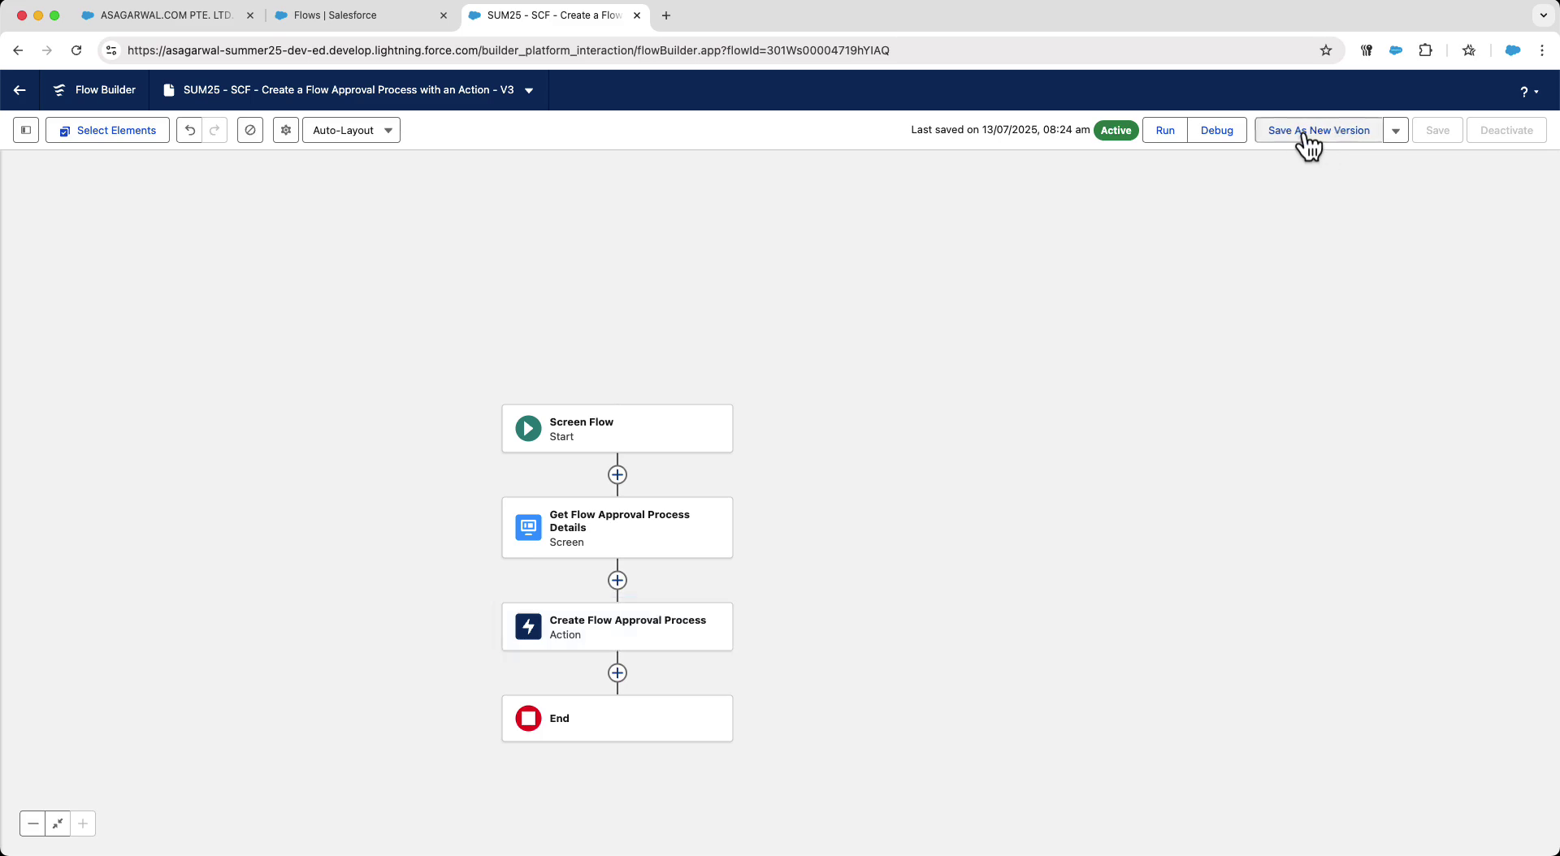
Save the flow as a new version under its existing label and activate that version
click(1308, 134)
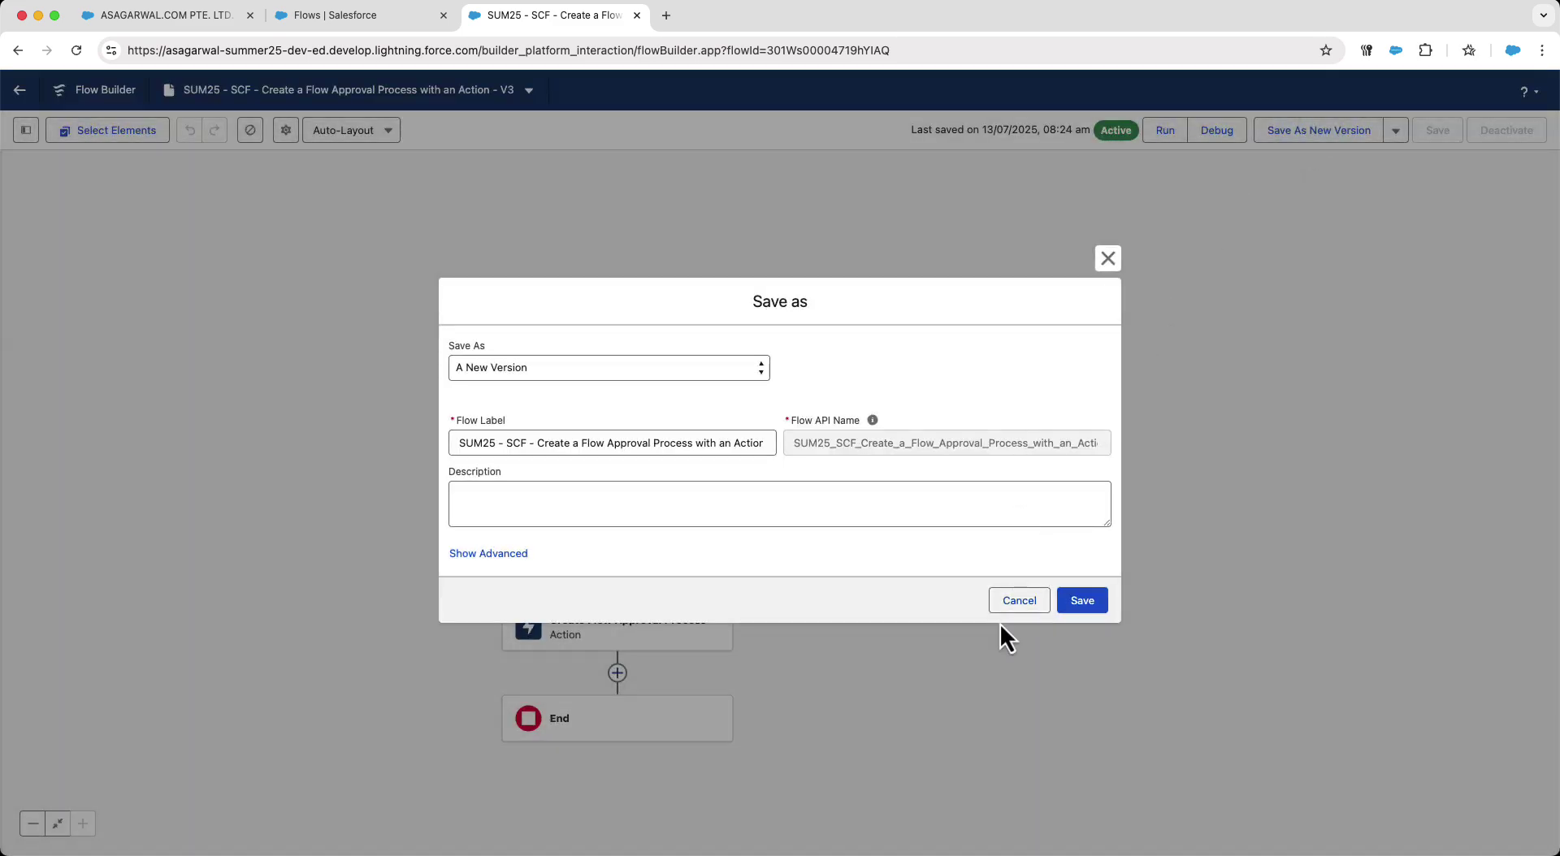
click(1079, 605)
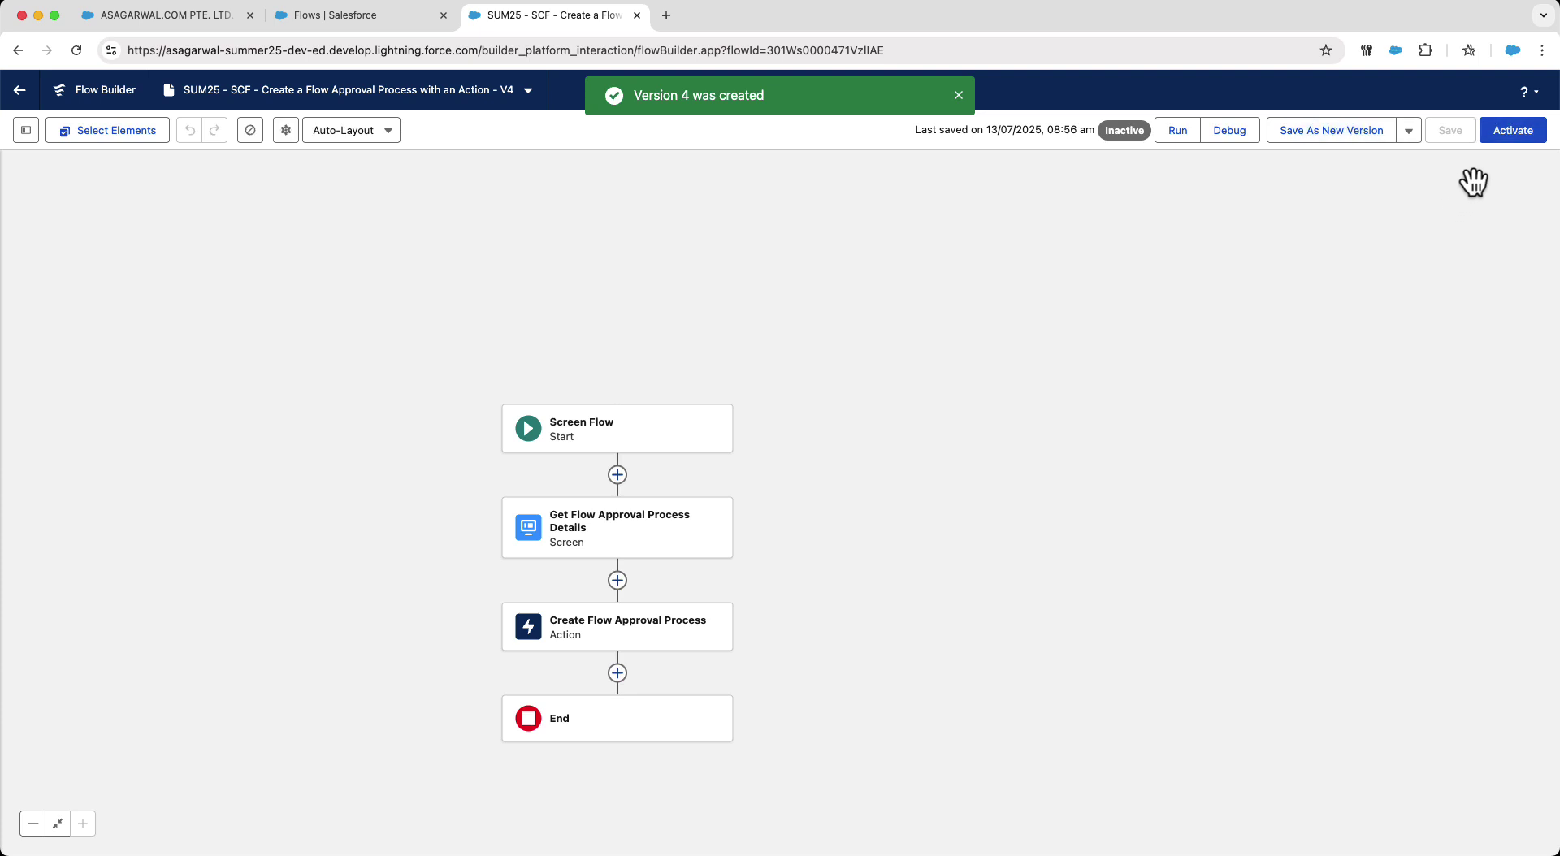
click(1496, 130)
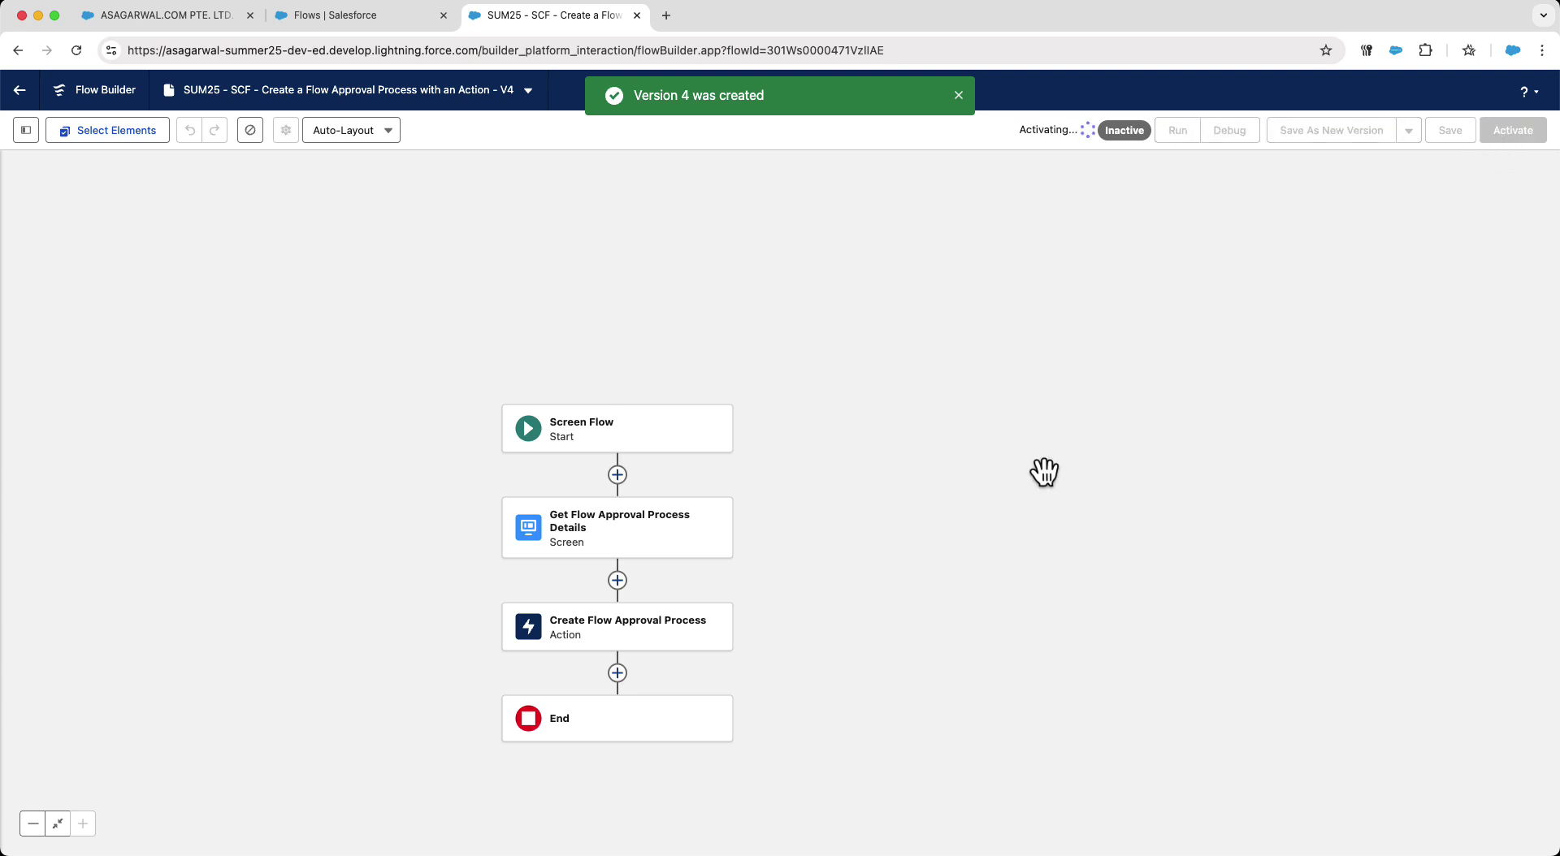